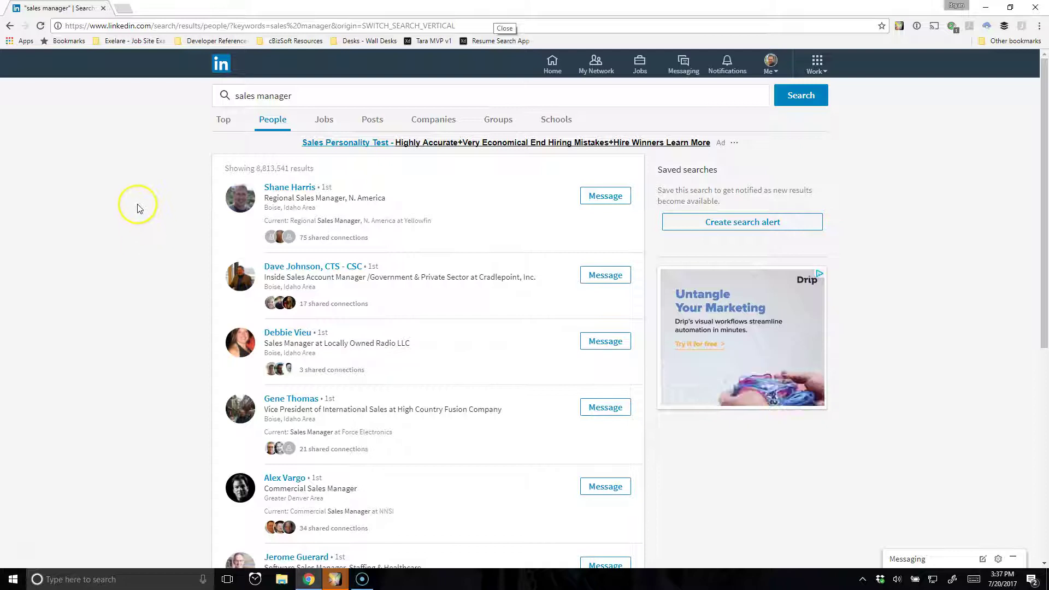
# Step: Bring the Exelare for Windows window with the open Sales Manager job to the front
pyautogui.moveTo(335, 584)
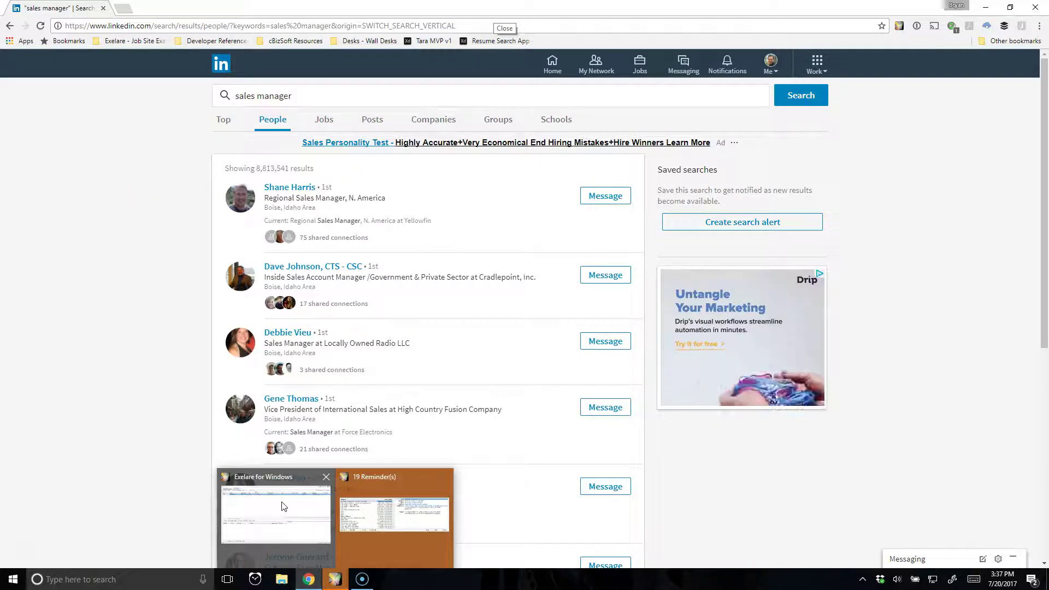
pyautogui.click(282, 507)
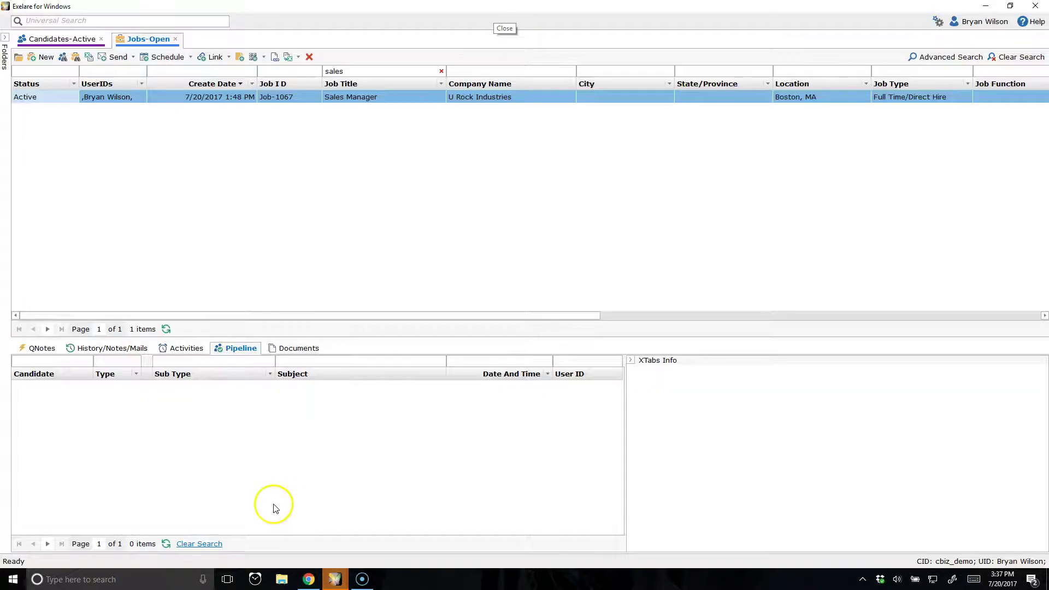
pyautogui.click(365, 101)
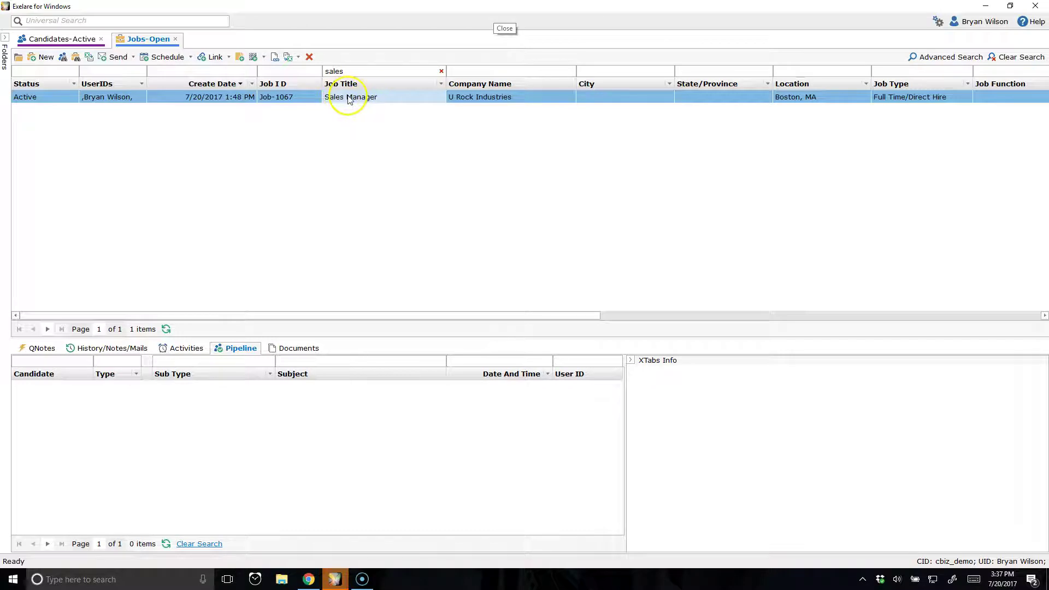
pyautogui.click(486, 98)
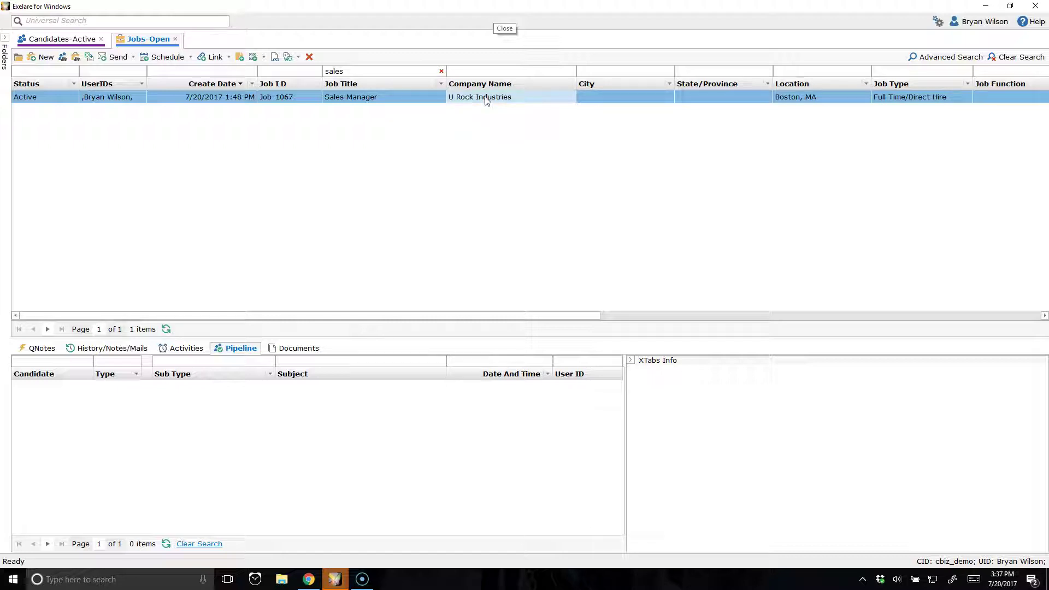
pyautogui.click(309, 579)
pyautogui.click(303, 96)
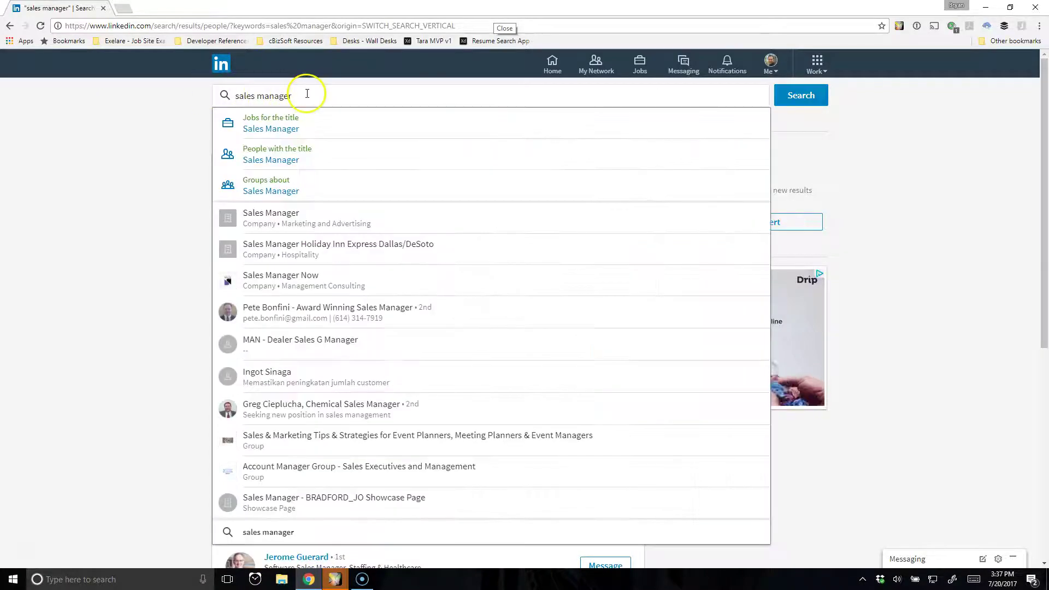
pyautogui.click(171, 104)
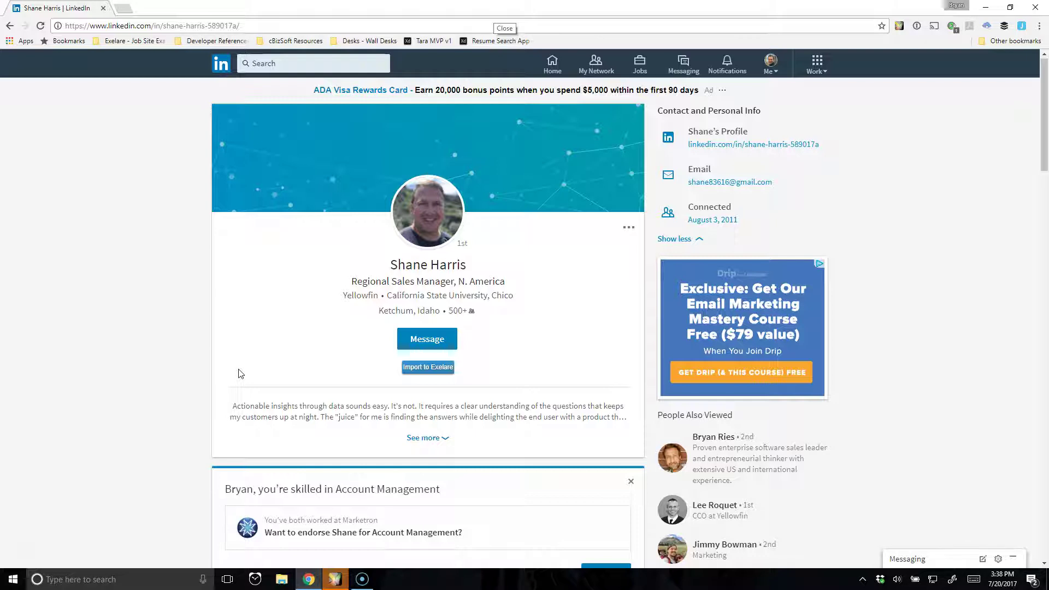
pyautogui.moveTo(421, 368)
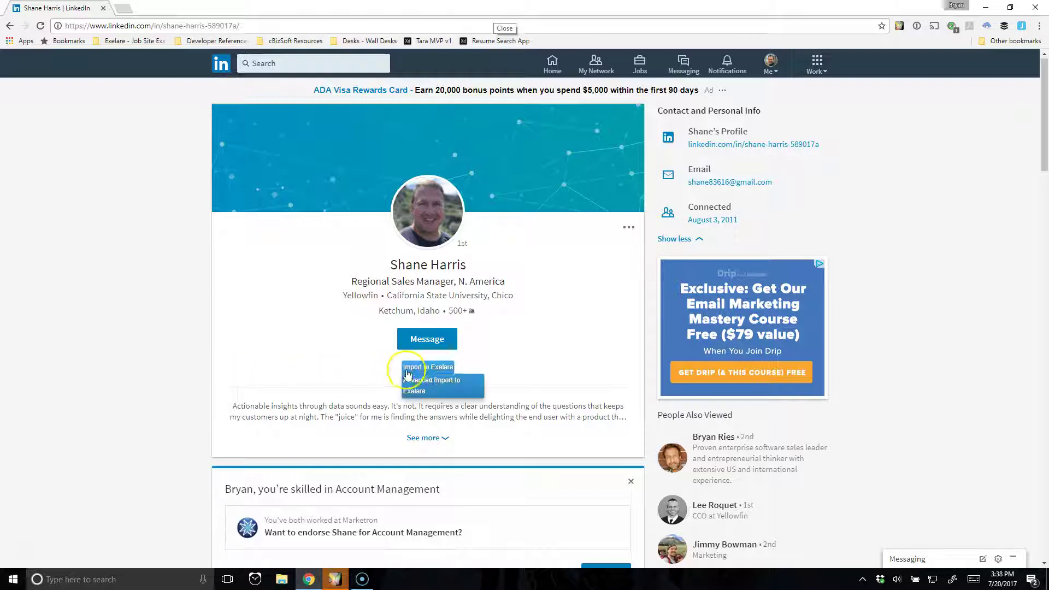
# Step: Start an Advanced Import to Exelare and centre the Importing Profile window on screen
pyautogui.click(441, 388)
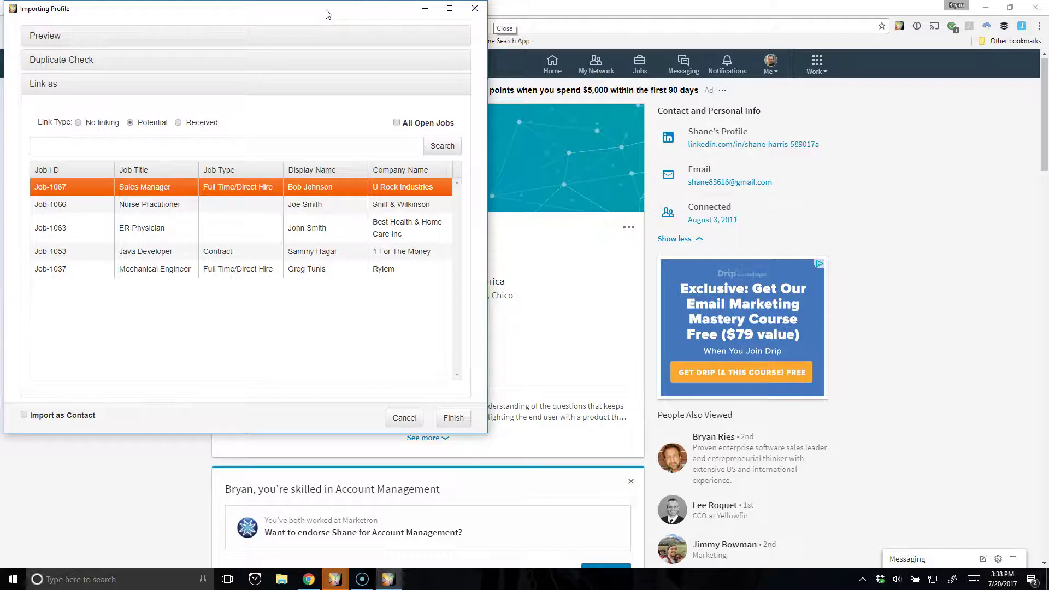
pyautogui.moveTo(327, 14); pyautogui.dragTo(567, 81)
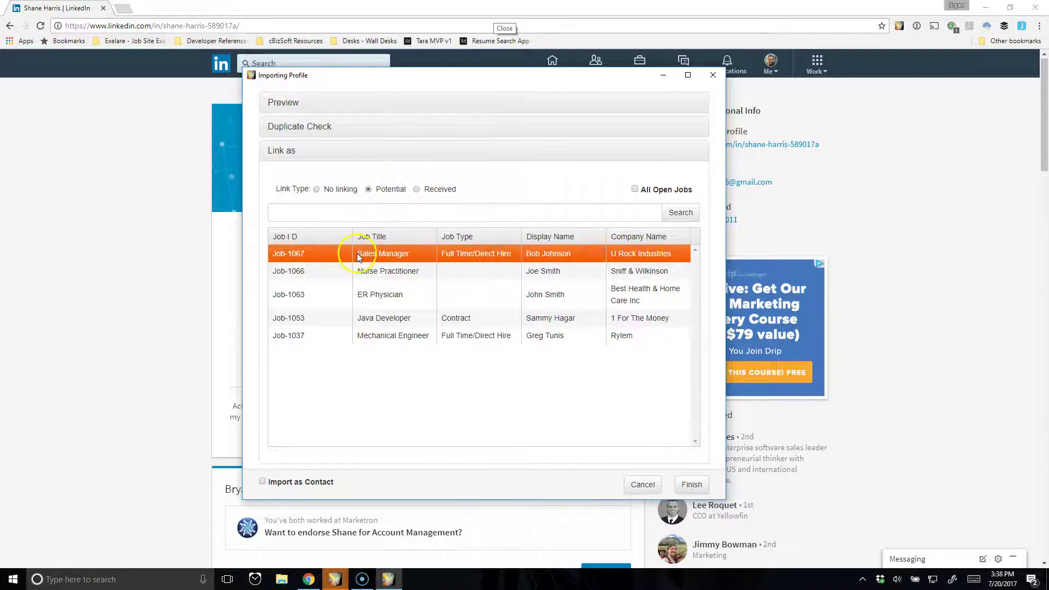
pyautogui.moveTo(520, 77); pyautogui.dragTo(488, 87)
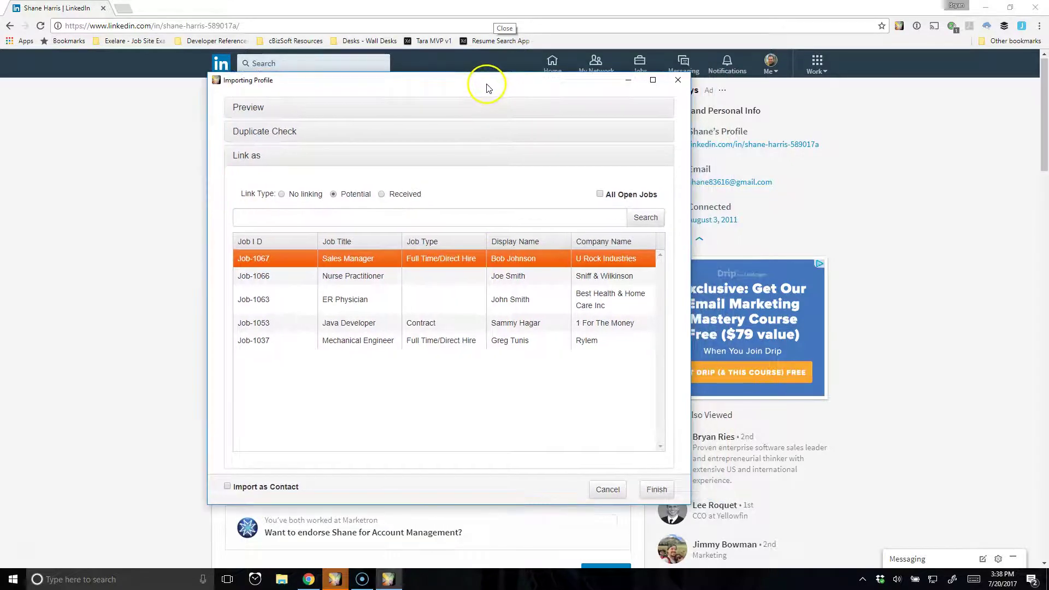
# Step: Review the imported fields in Preview and change State from Idaho to ID
pyautogui.click(248, 109)
pyautogui.click(590, 224)
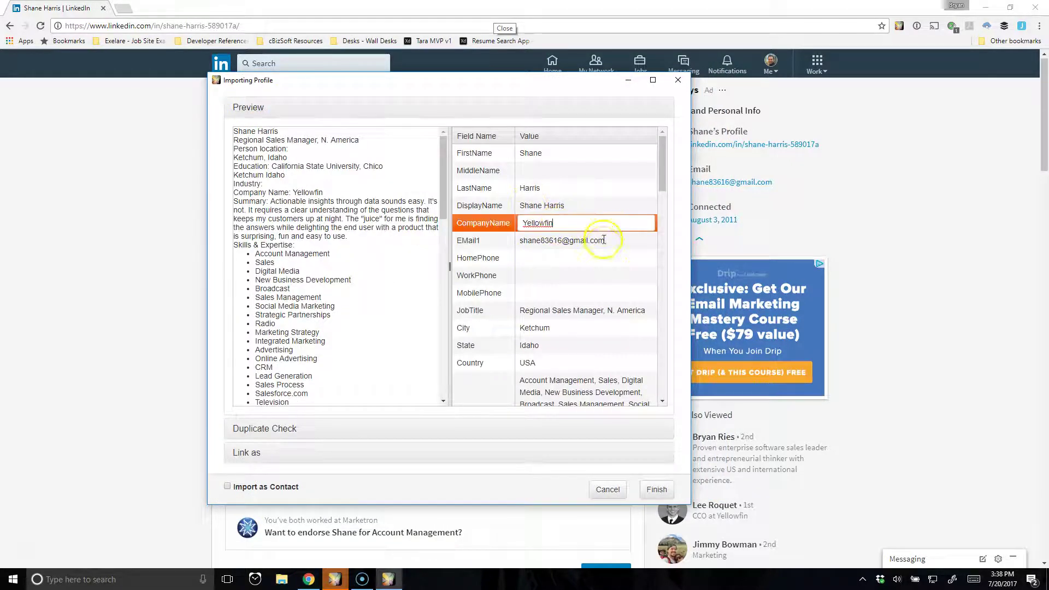
pyautogui.click(604, 241)
pyautogui.click(547, 258)
pyautogui.click(550, 276)
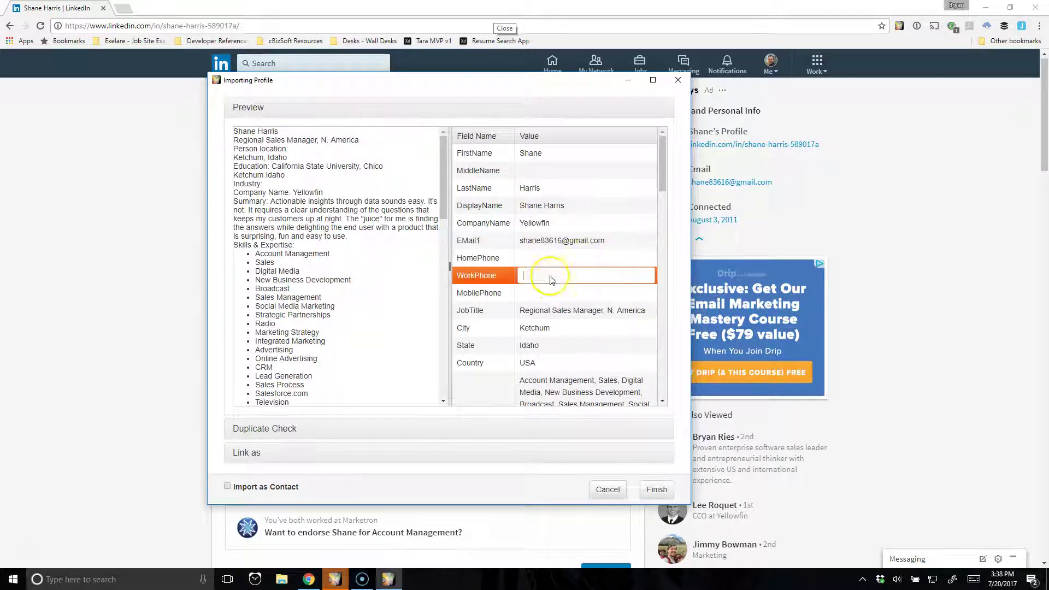
pyautogui.click(552, 310)
pyautogui.doubleClick(550, 346)
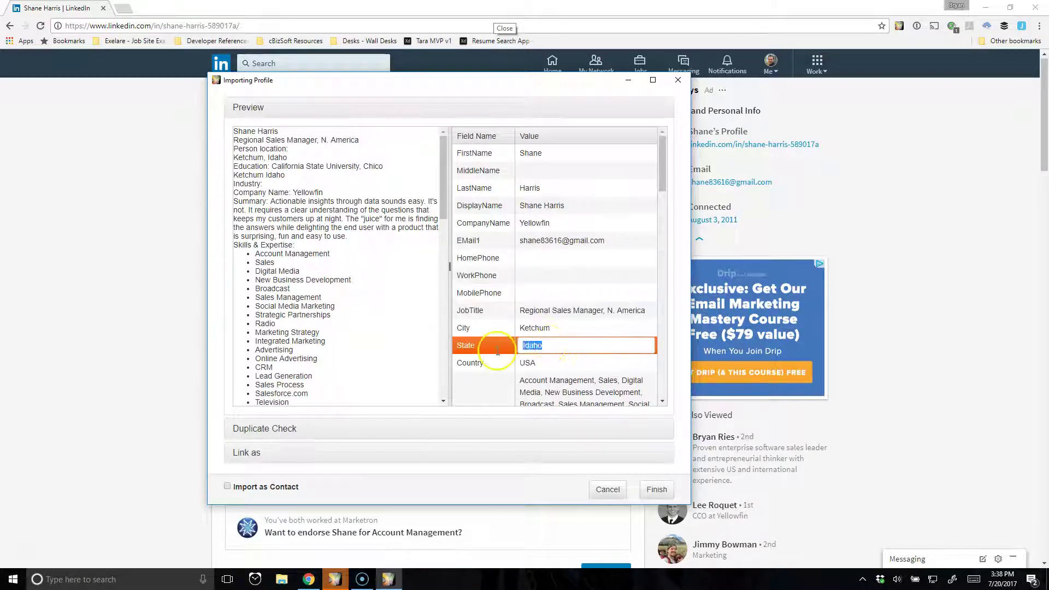
pyautogui.doubleClick(558, 290)
pyautogui.click(246, 107)
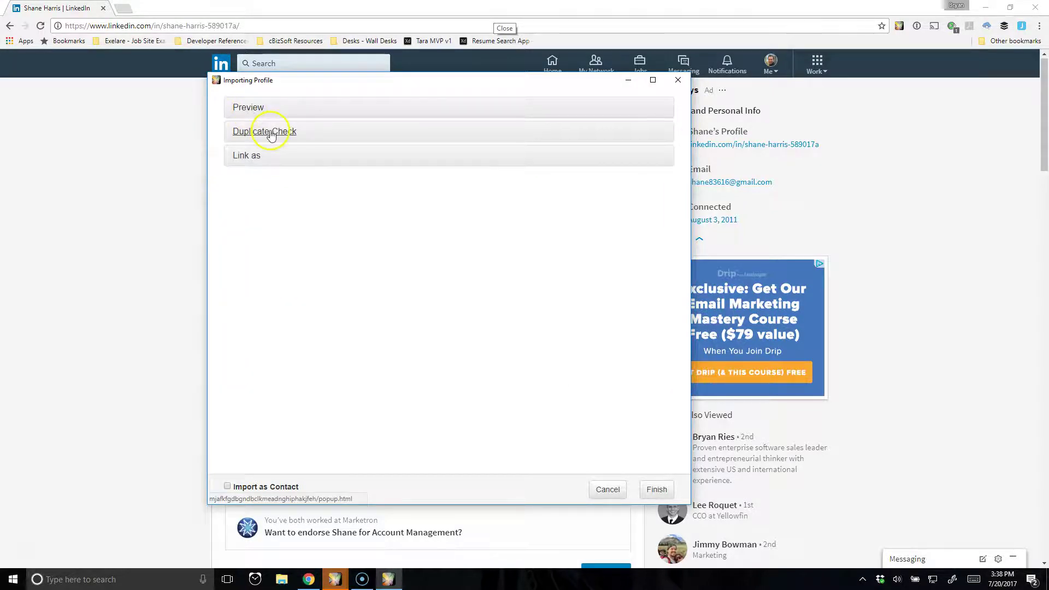
# Step: Check the Duplicate Check rules, then bring up the Link as job options
pyautogui.click(270, 133)
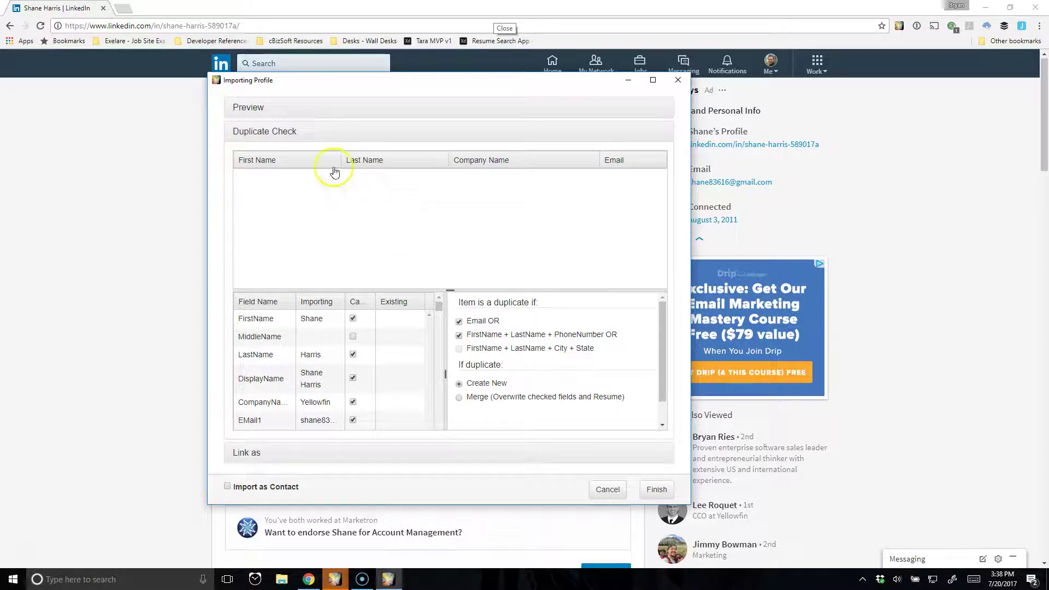
pyautogui.click(264, 133)
pyautogui.click(247, 155)
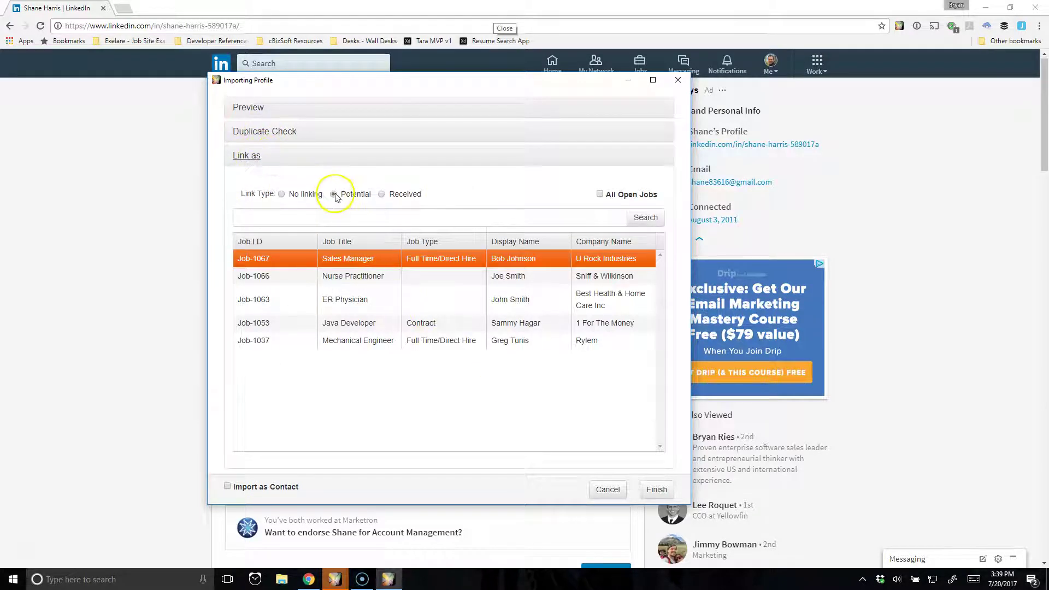
# Step: Link the profile as Received to Job-1067 Sales Manager and finish the import
pyautogui.click(396, 194)
pyautogui.click(600, 194)
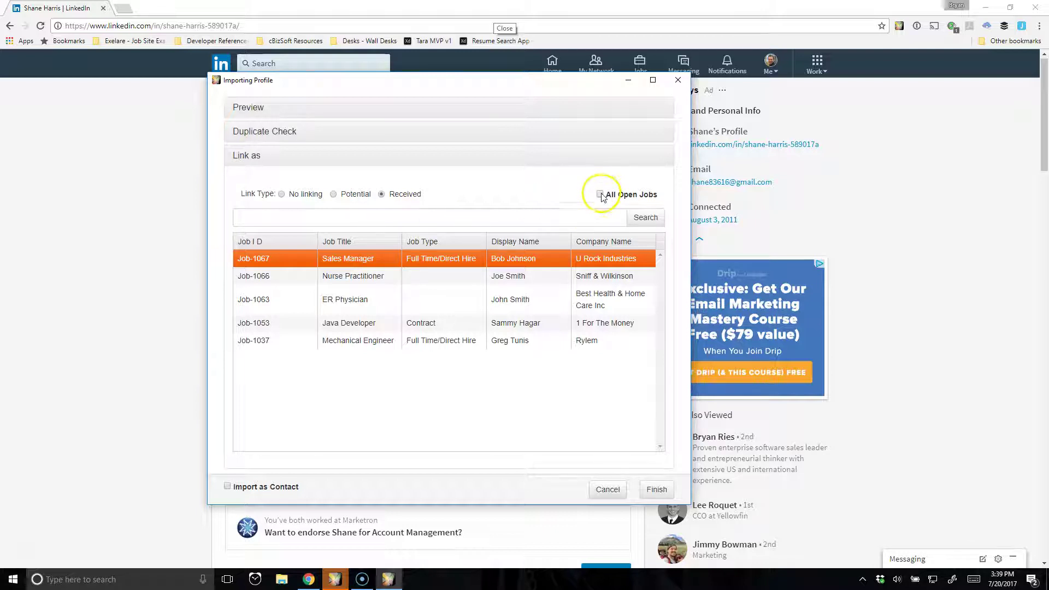
pyautogui.click(645, 219)
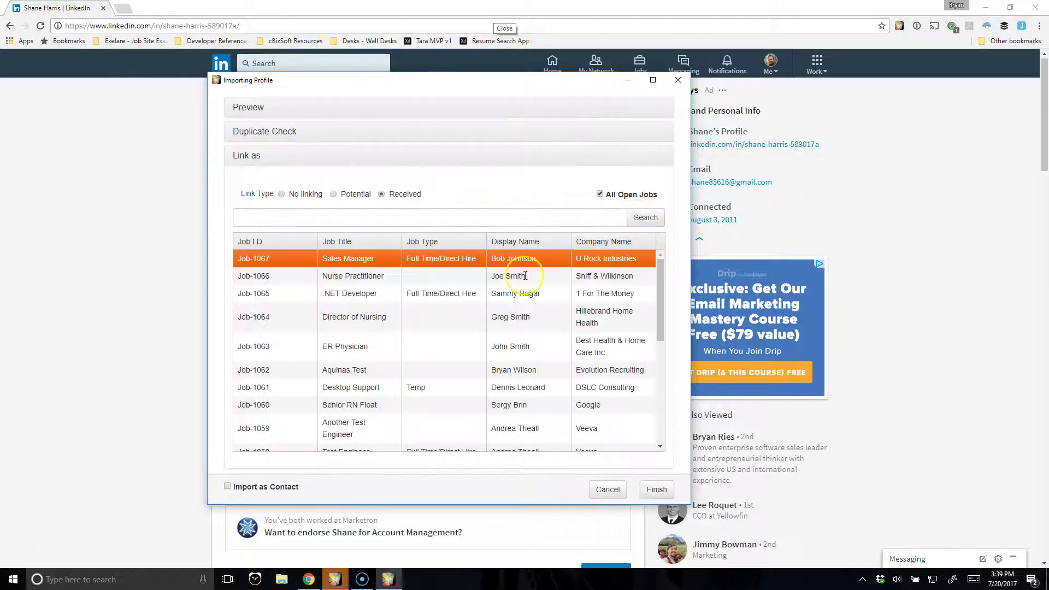
pyautogui.moveTo(660, 281)
pyautogui.mouseDown()
pyautogui.moveTo(663, 375)
pyautogui.moveTo(659, 287)
pyautogui.mouseUp()
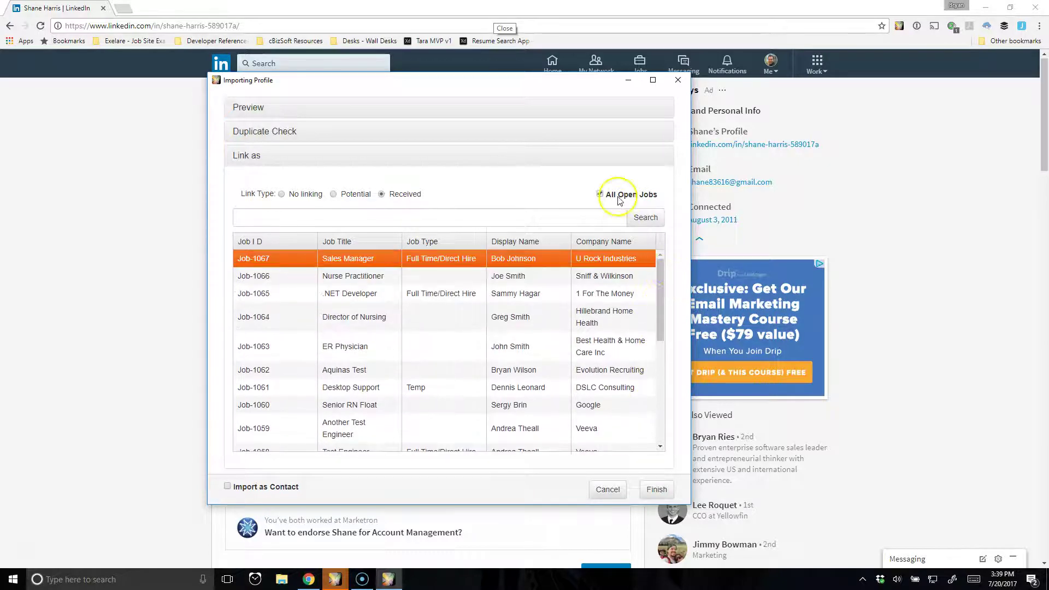
pyautogui.click(601, 195)
pyautogui.click(645, 217)
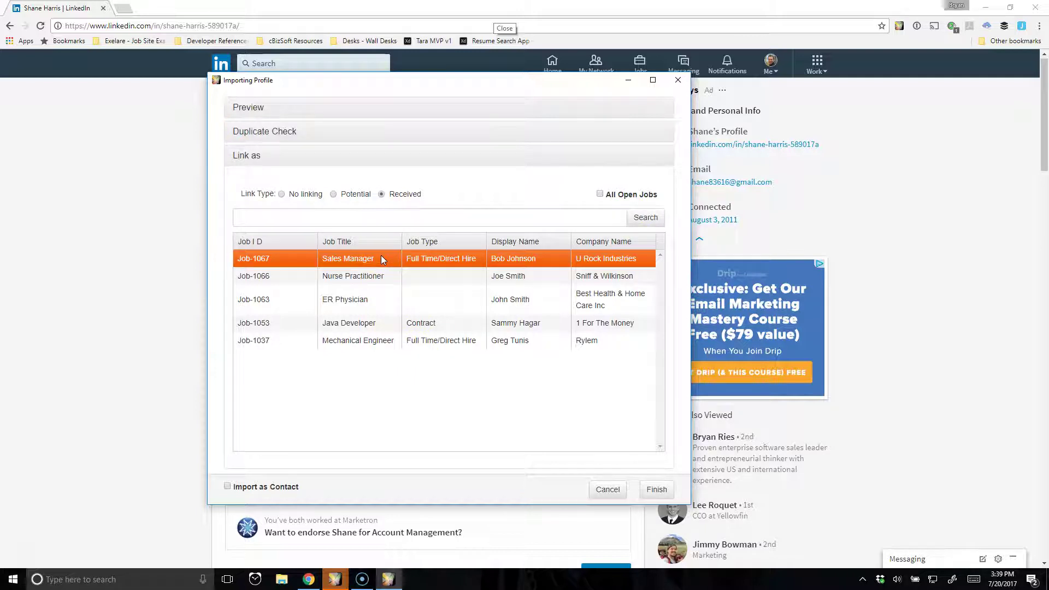
pyautogui.click(350, 258)
pyautogui.click(657, 489)
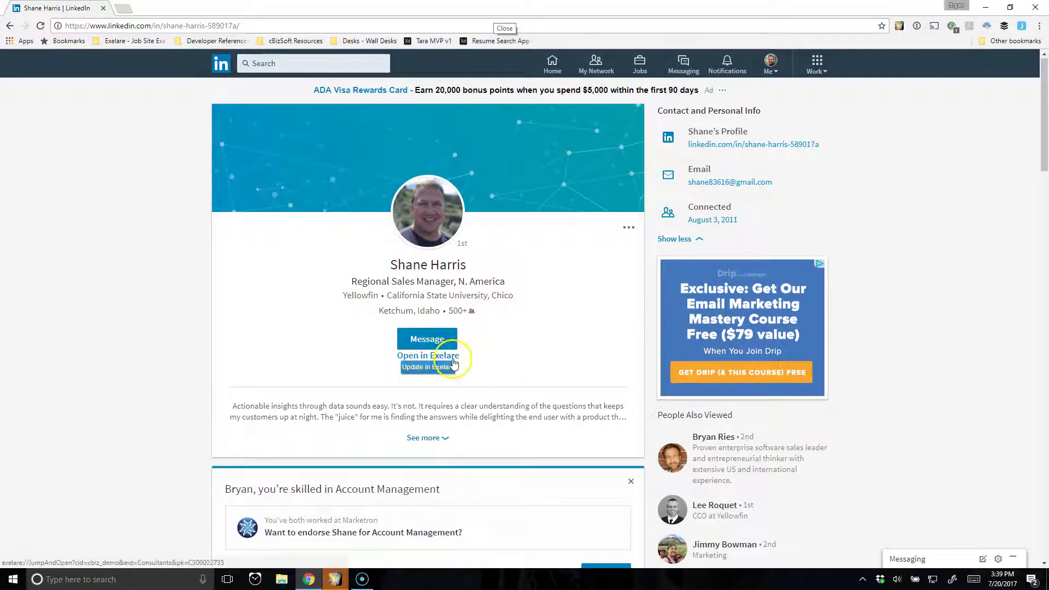
# Step: Open the imported candidate record in Exelare from the LinkedIn profile page
pyautogui.moveTo(437, 372)
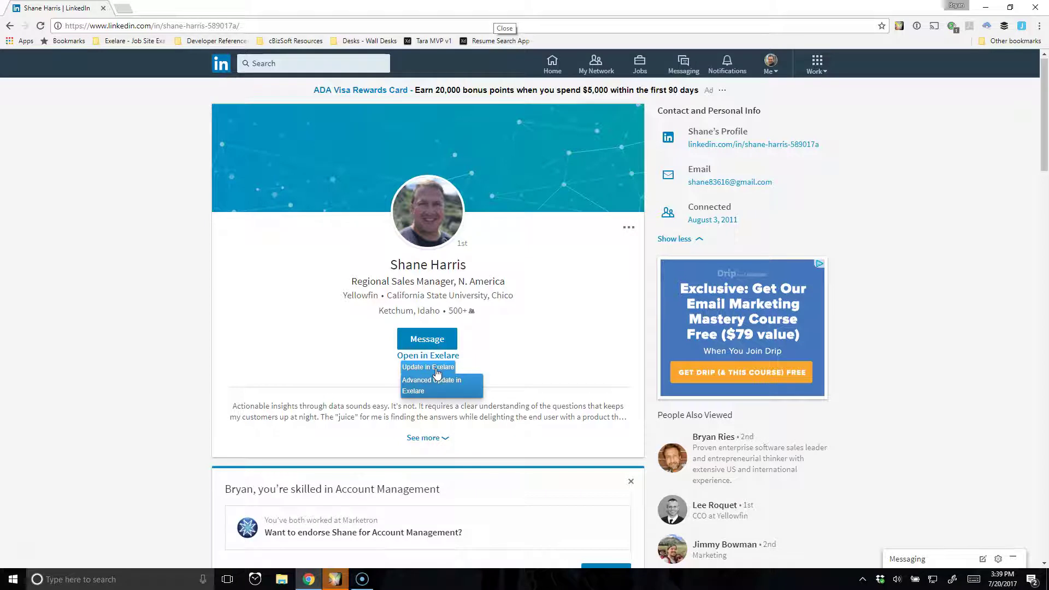
pyautogui.click(434, 363)
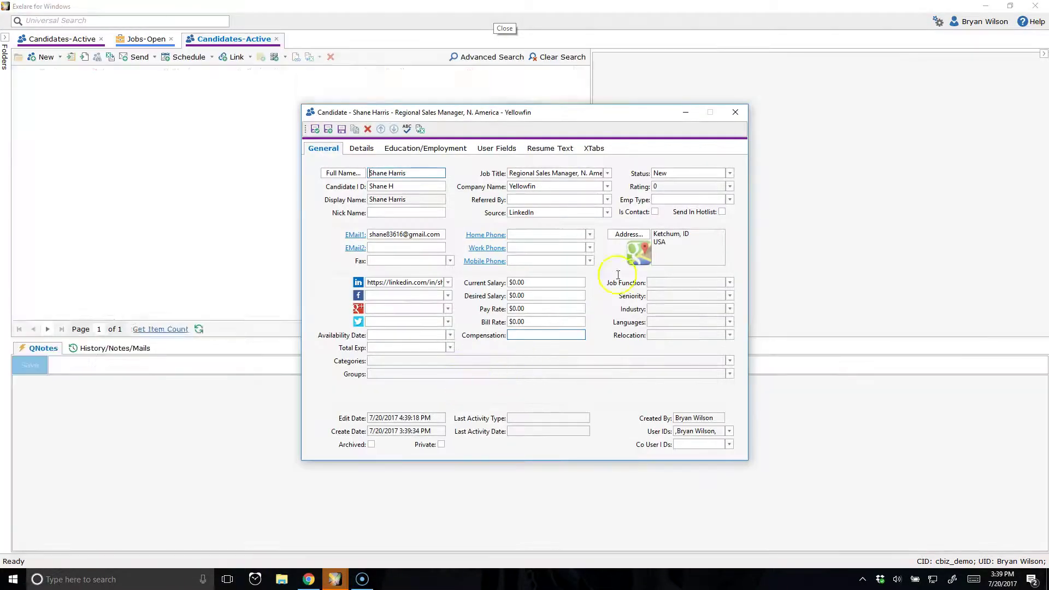
# Step: Check the imported job title, company name, email and LinkedIn address on the General tab
pyautogui.moveTo(525, 112)
pyautogui.mouseDown()
pyautogui.moveTo(535, 121)
pyautogui.moveTo(509, 120)
pyautogui.mouseUp()
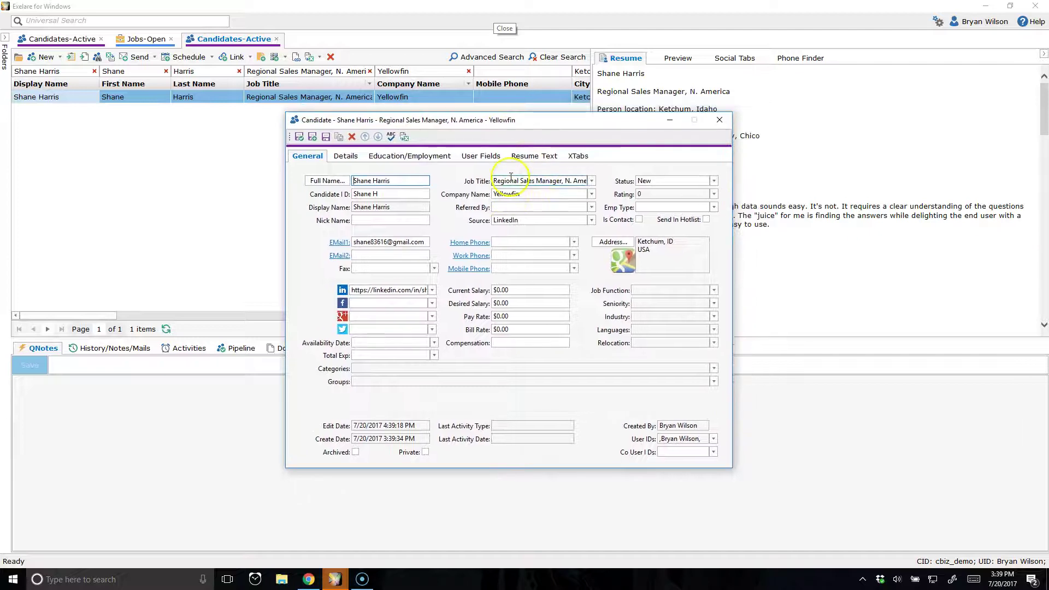
pyautogui.moveTo(504, 179); pyautogui.dragTo(463, 193)
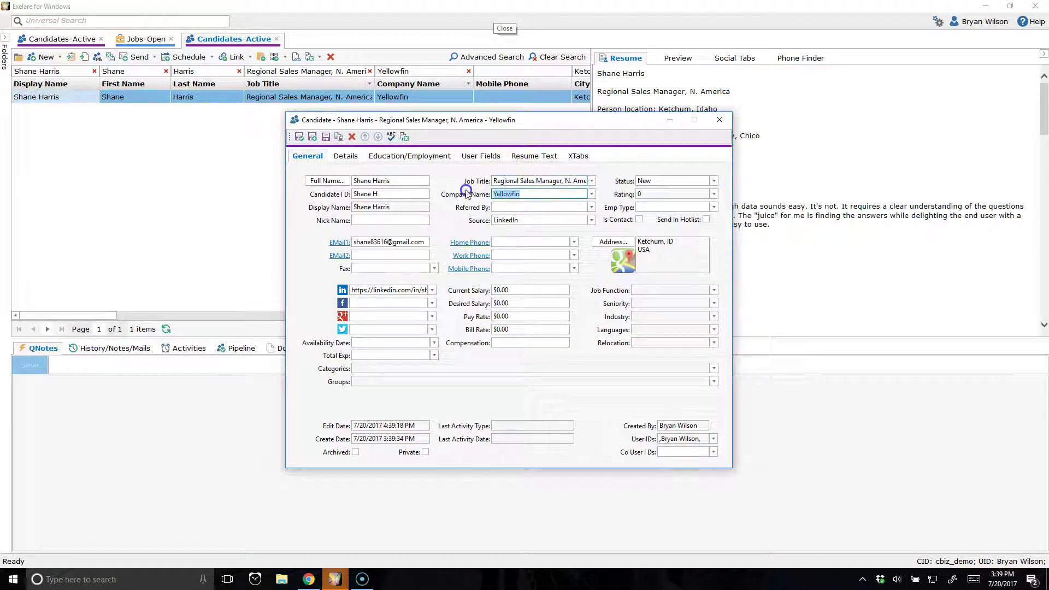
pyautogui.moveTo(386, 242); pyautogui.dragTo(410, 242)
pyautogui.moveTo(398, 290); pyautogui.dragTo(352, 291)
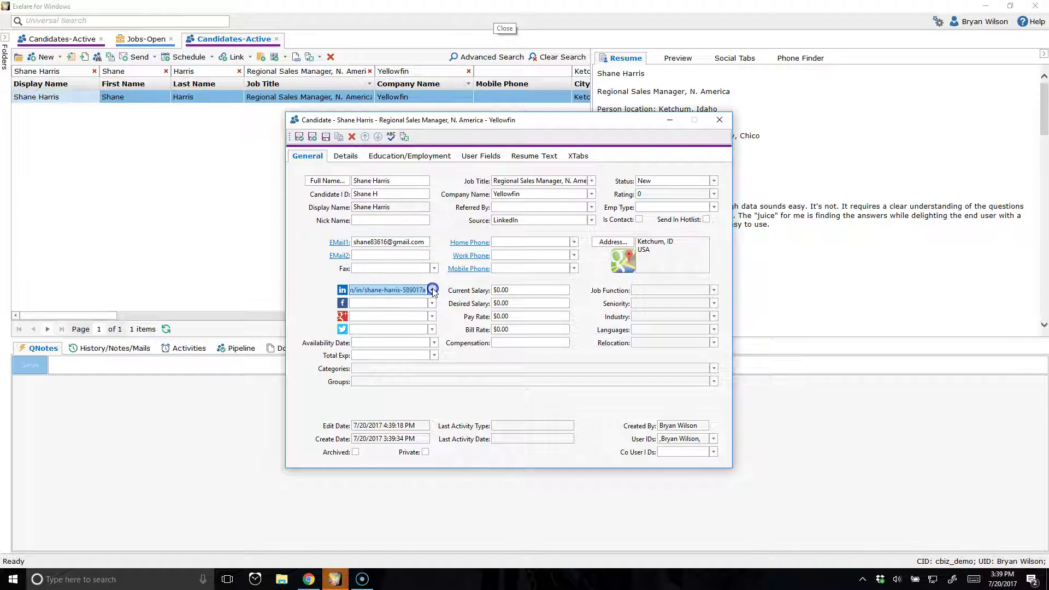
# Step: Review the Details, Education/Employment and Resume Text tabs, then save and close the candidate
pyautogui.click(346, 158)
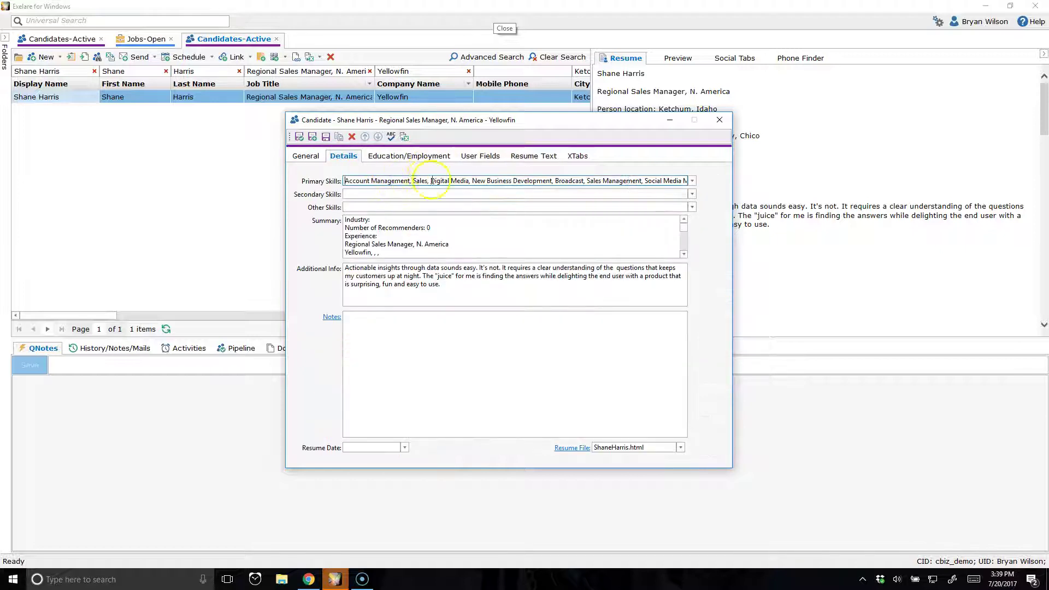
pyautogui.click(416, 157)
pyautogui.click(543, 155)
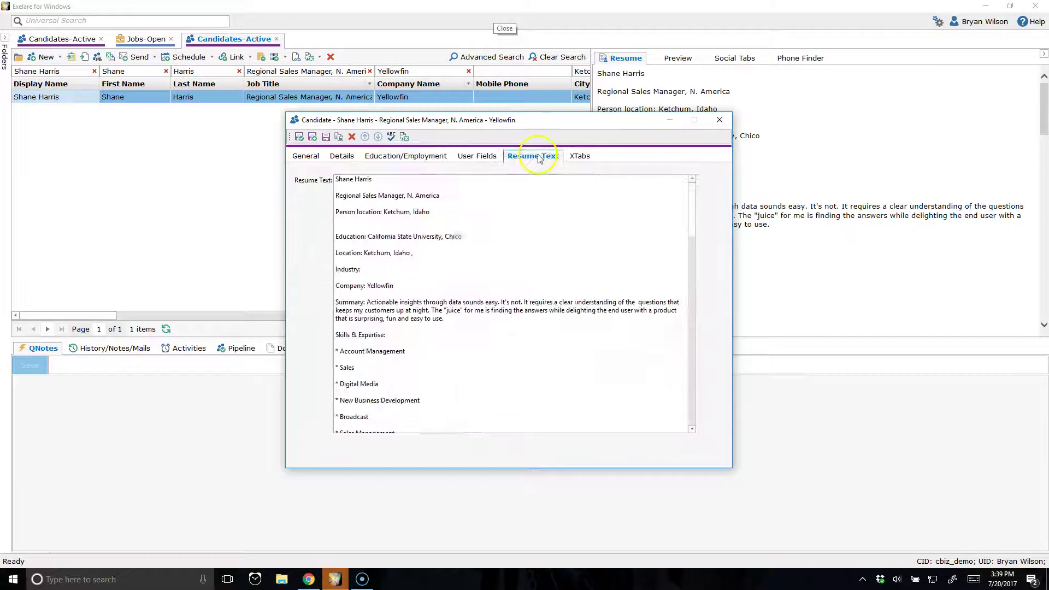
pyautogui.scroll(-5, 523, 271)
pyautogui.scroll(-5, 526, 272)
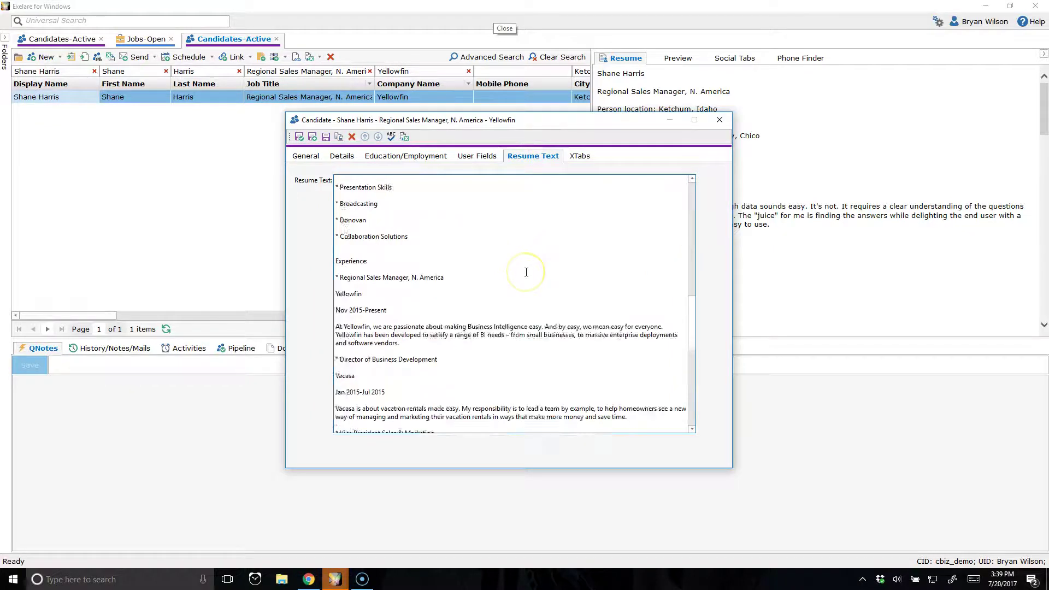
pyautogui.scroll(10, 526, 273)
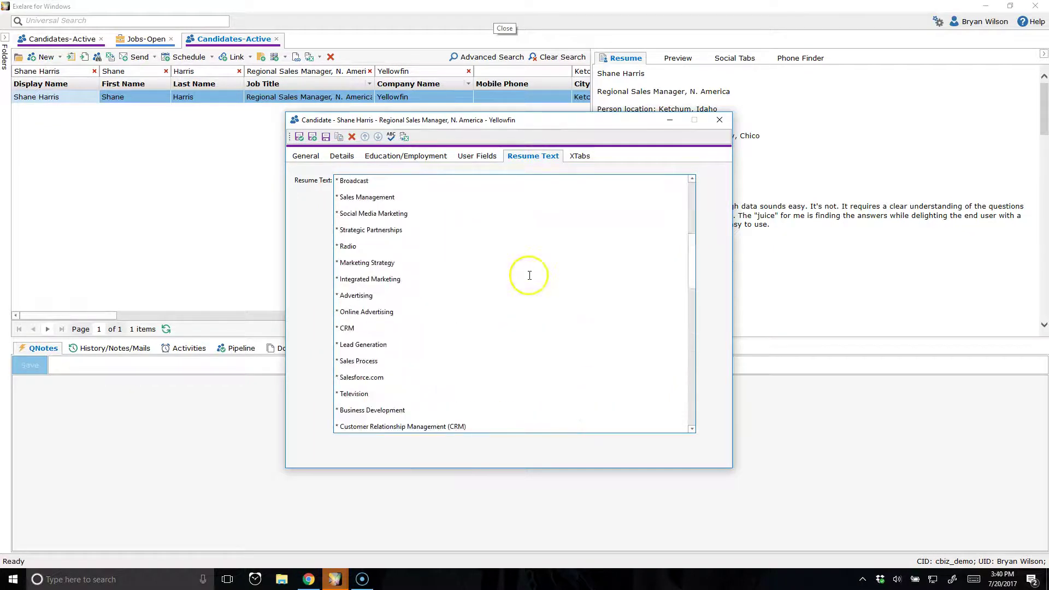
pyautogui.click(306, 156)
pyautogui.click(300, 136)
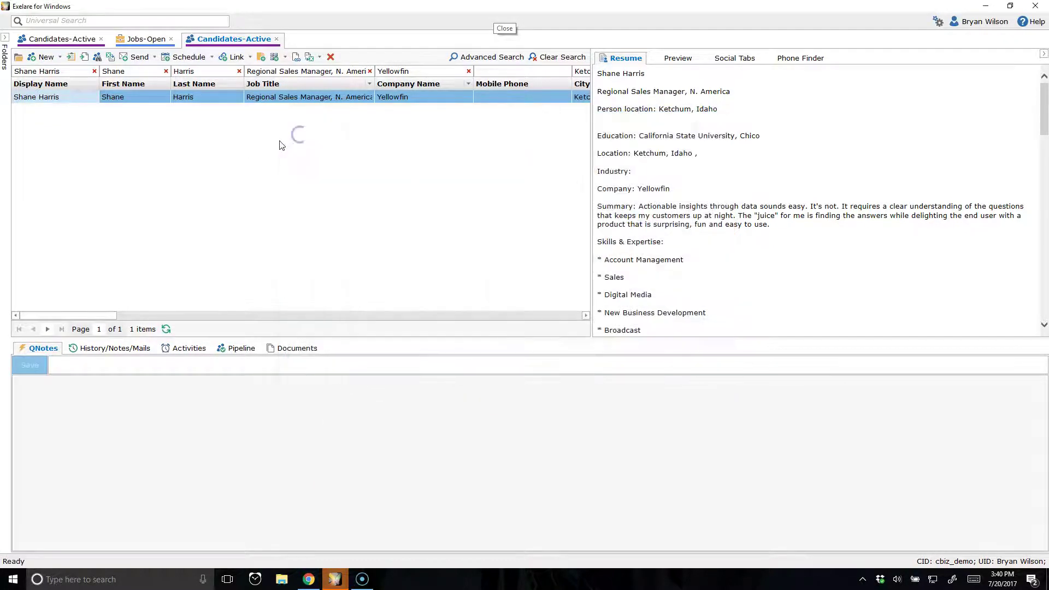
# Step: Save the candidate and refresh the Sales Manager pipeline to show its Received Resume Submission
pyautogui.click(143, 39)
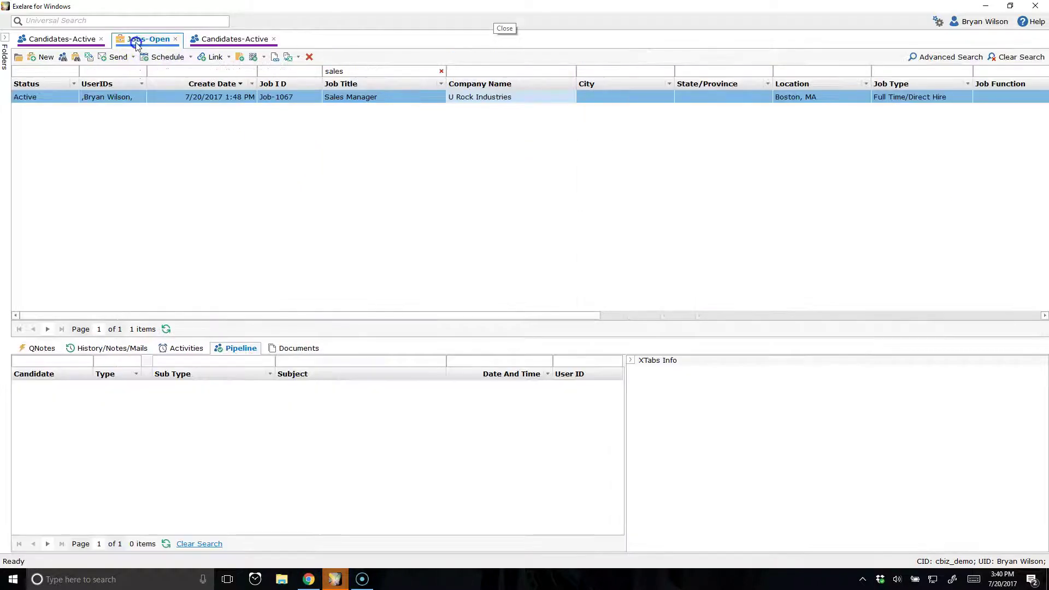
pyautogui.click(166, 544)
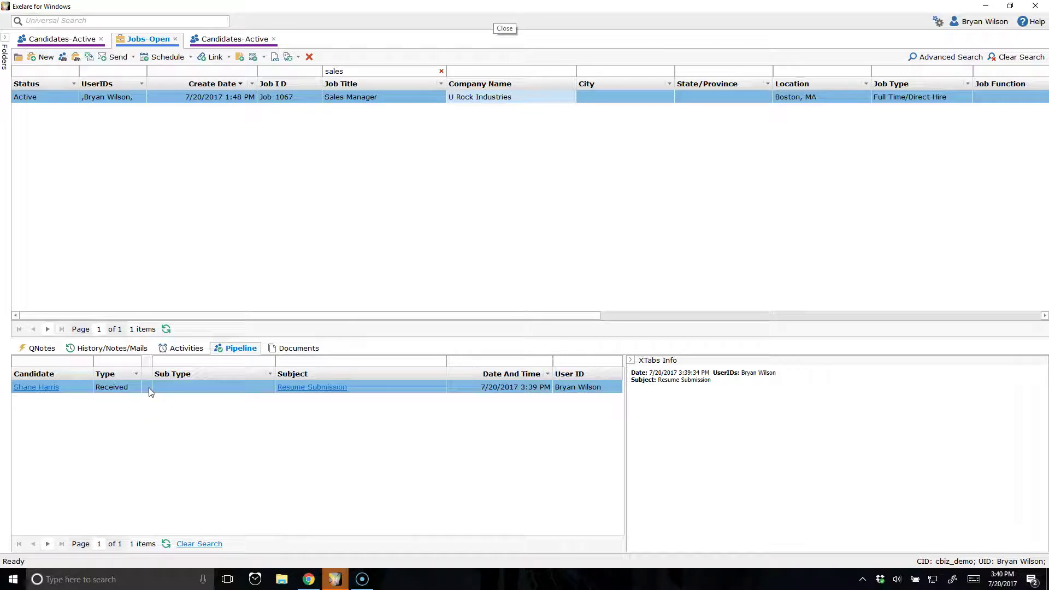
# Step: Open the Sales Manager at Locally Owned Radio LLC profile and show its Import to Exelare choices
pyautogui.click(309, 580)
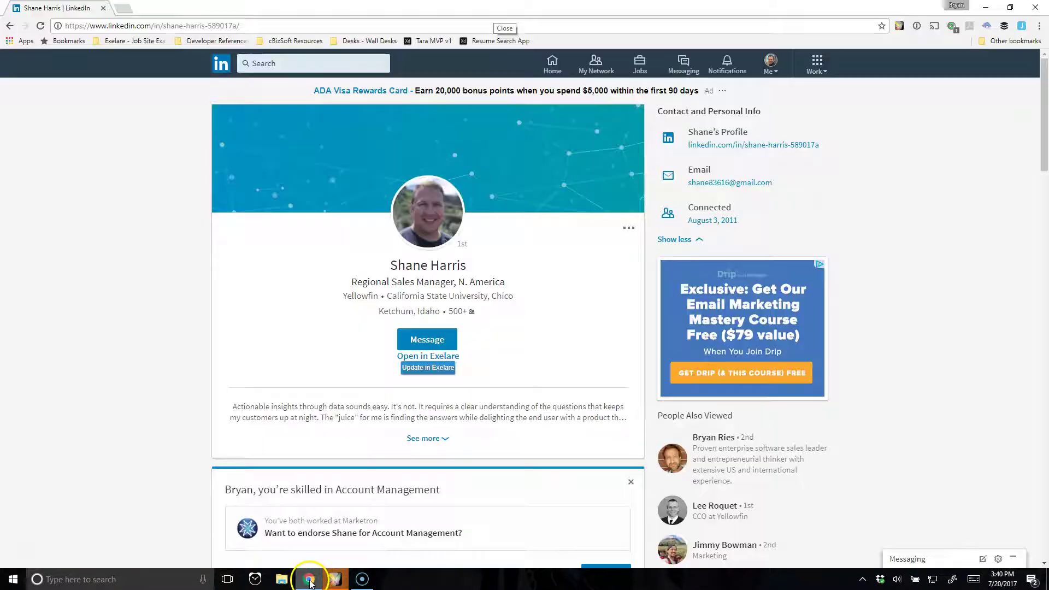
pyautogui.click(10, 29)
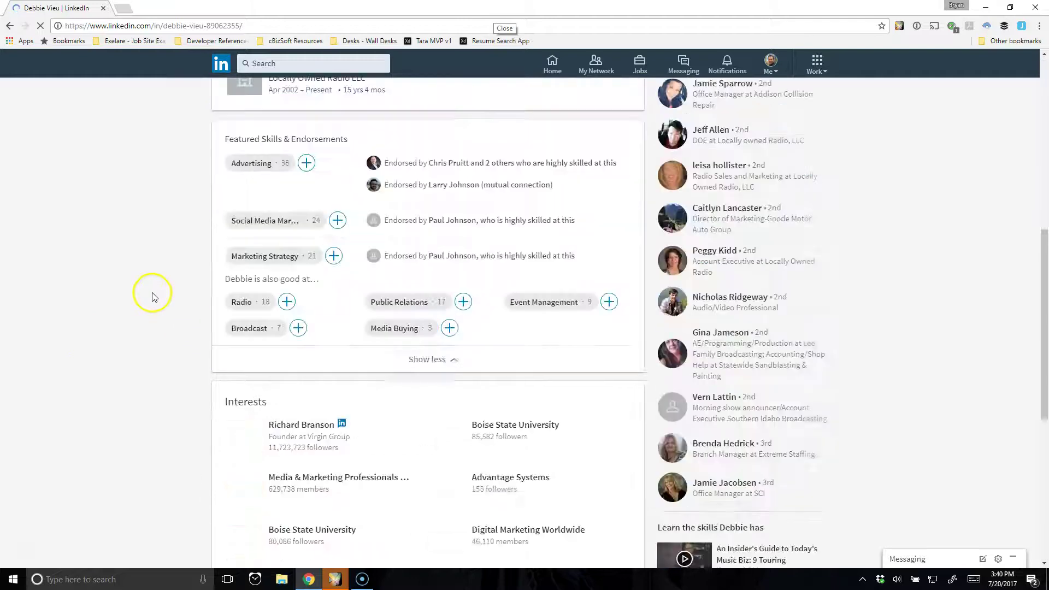
pyautogui.moveTo(417, 370)
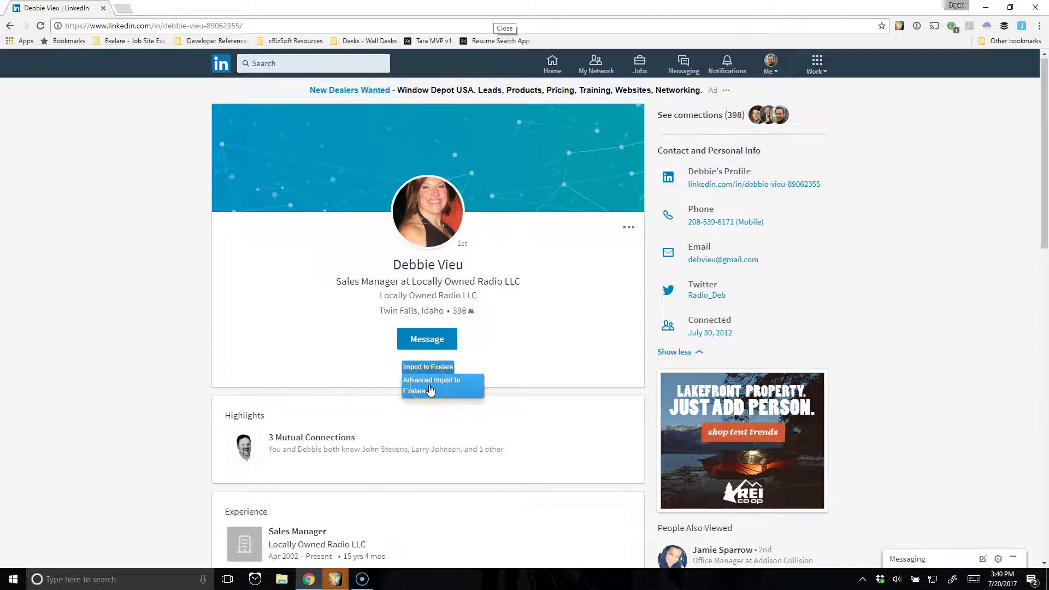
# Step: Advanced-import the Locally Owned Radio profile as Received into Job-1067 Sales Manager
pyautogui.click(431, 390)
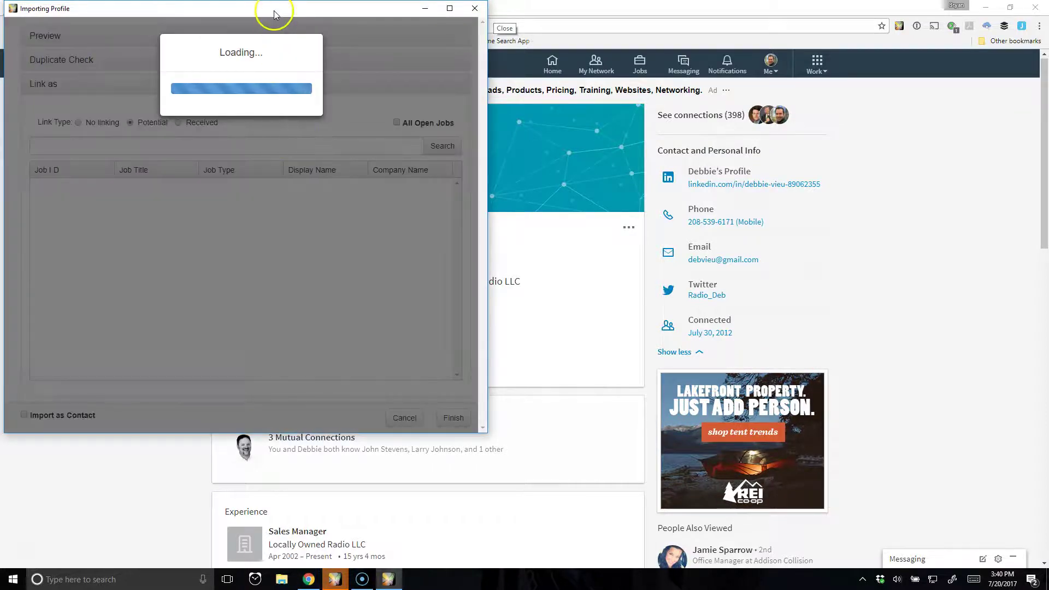
pyautogui.moveTo(274, 15); pyautogui.dragTo(479, 31)
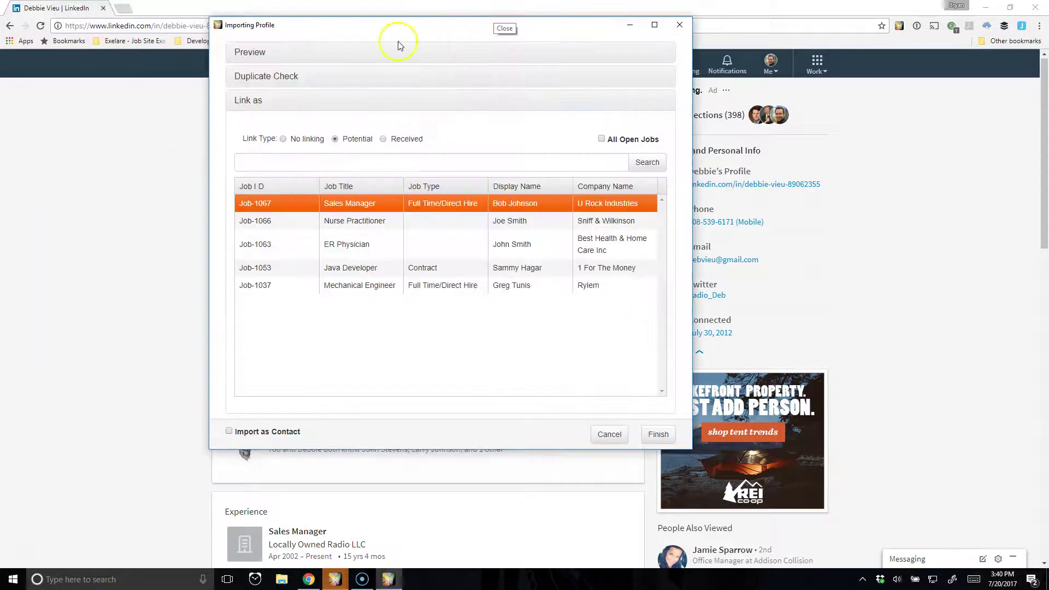
pyautogui.click(403, 140)
pyautogui.click(662, 435)
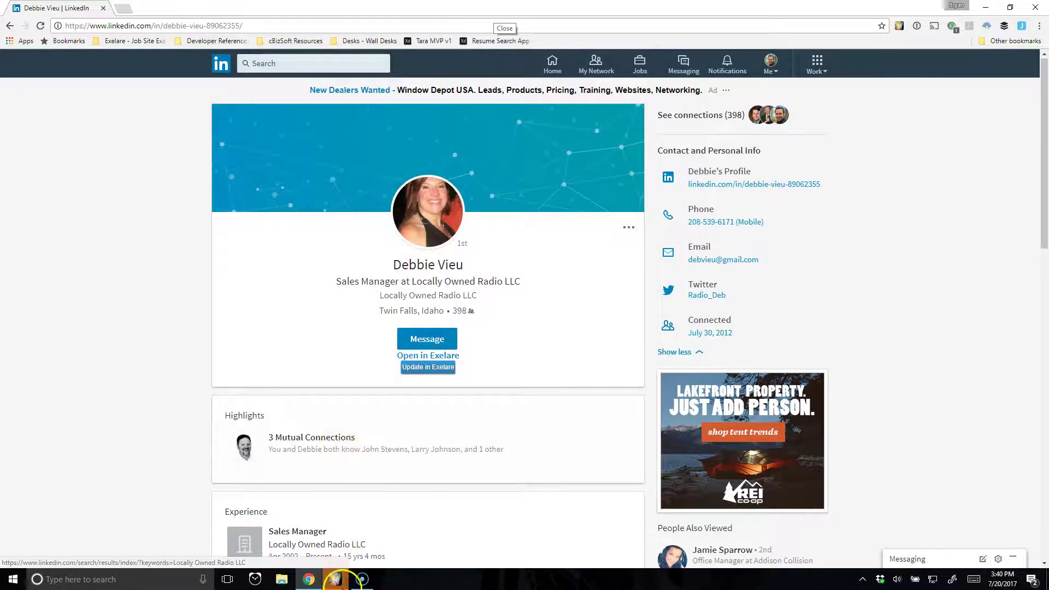
# Step: Refresh the Sales Manager pipeline in Exelare to list both Received candidates
pyautogui.moveTo(335, 578)
pyautogui.click(268, 506)
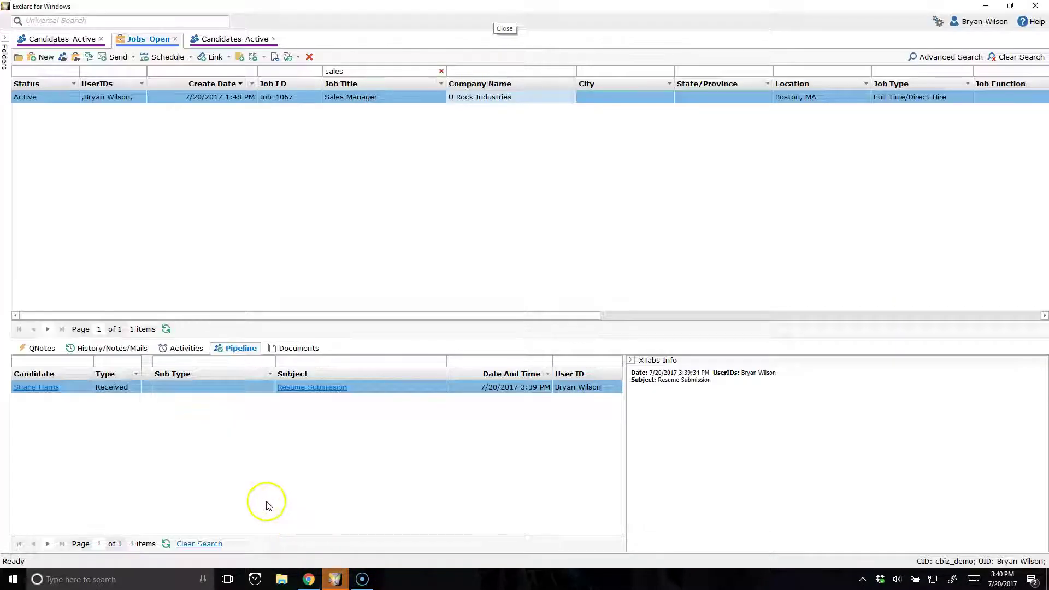
pyautogui.click(166, 544)
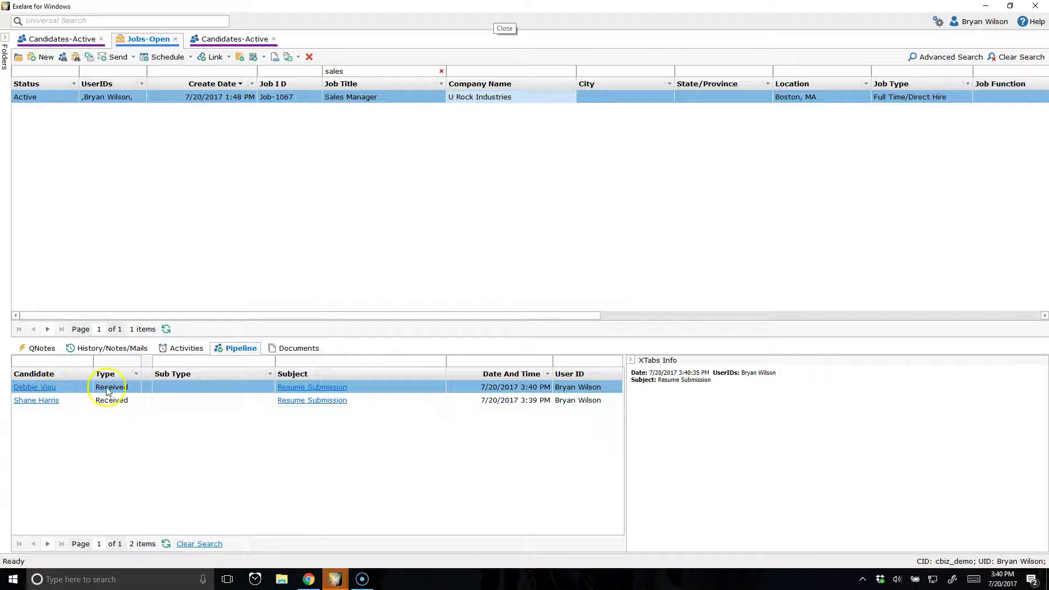
# Step: Return to the LinkedIn sales manager search results to reach the High Country Fusion VP profile
pyautogui.click(309, 579)
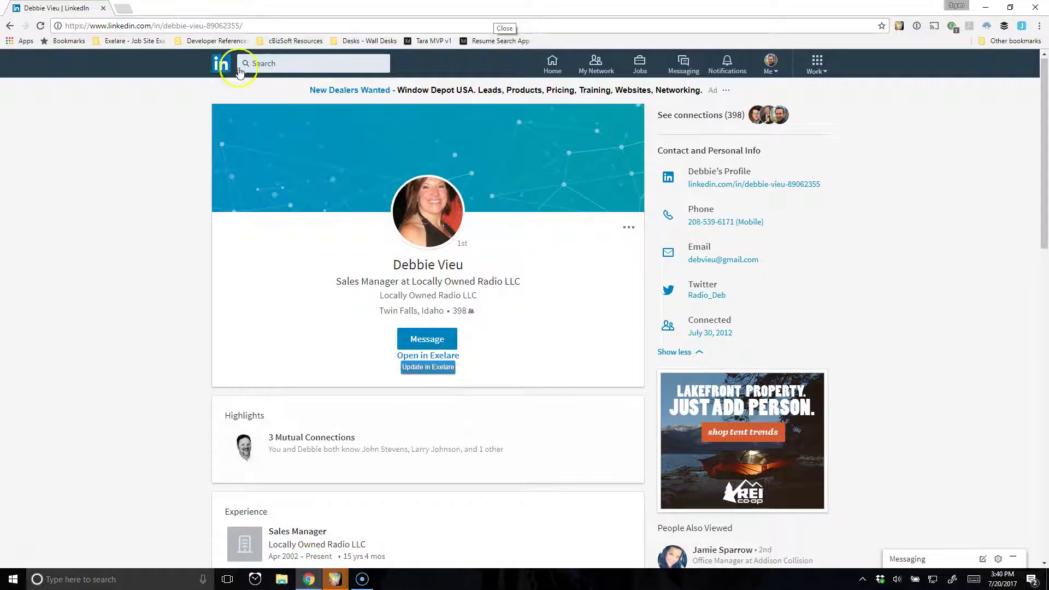
pyautogui.click(10, 25)
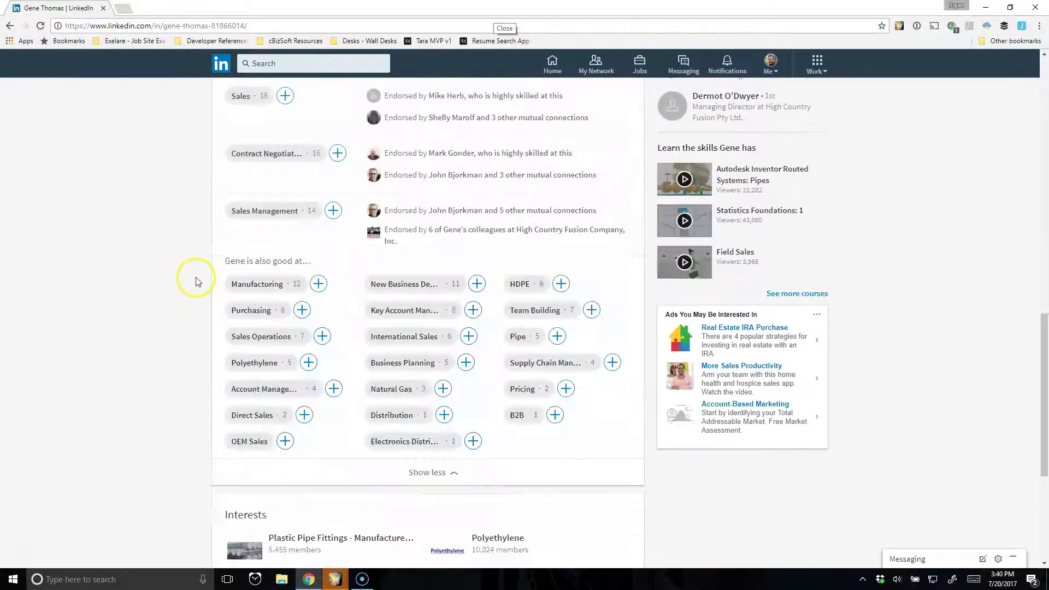
# Step: Advanced-import the High Country Fusion International Sales VP with Import as Contact ticked
pyautogui.moveTo(454, 370)
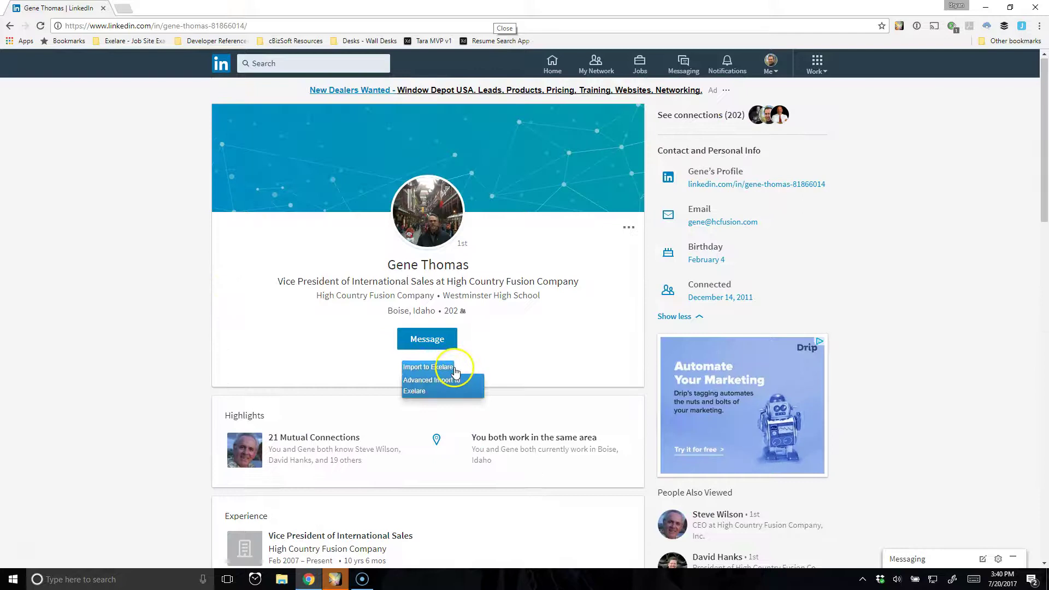
pyautogui.click(430, 390)
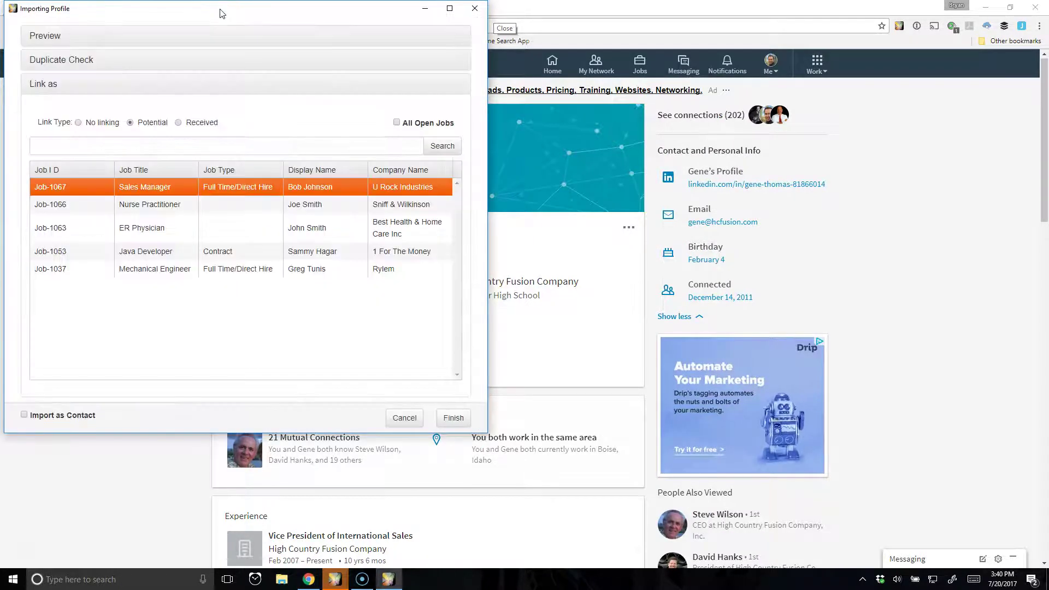
pyautogui.moveTo(220, 13); pyautogui.dragTo(335, 23)
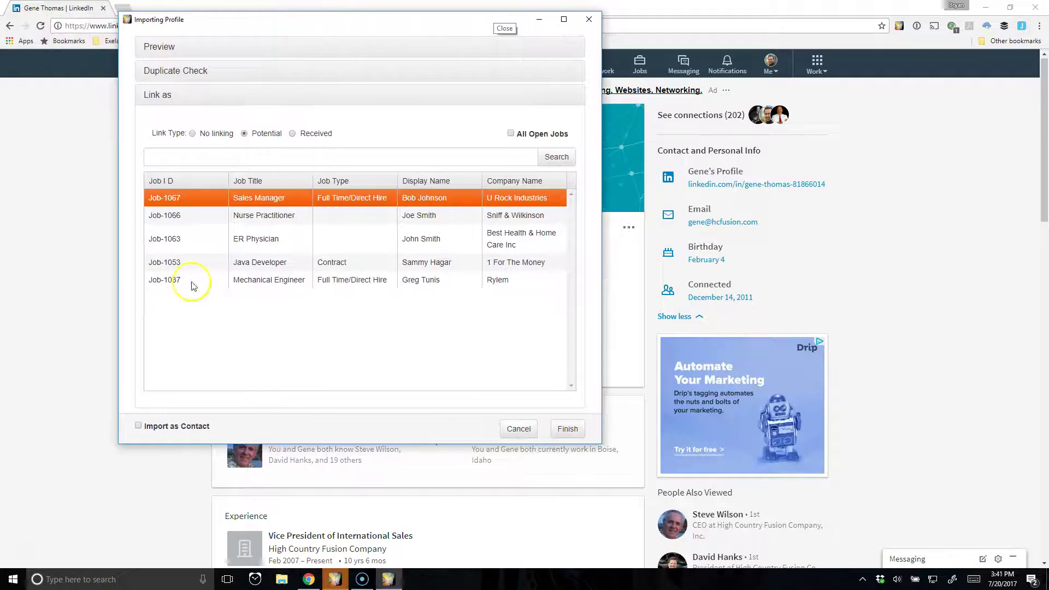
pyautogui.click(139, 427)
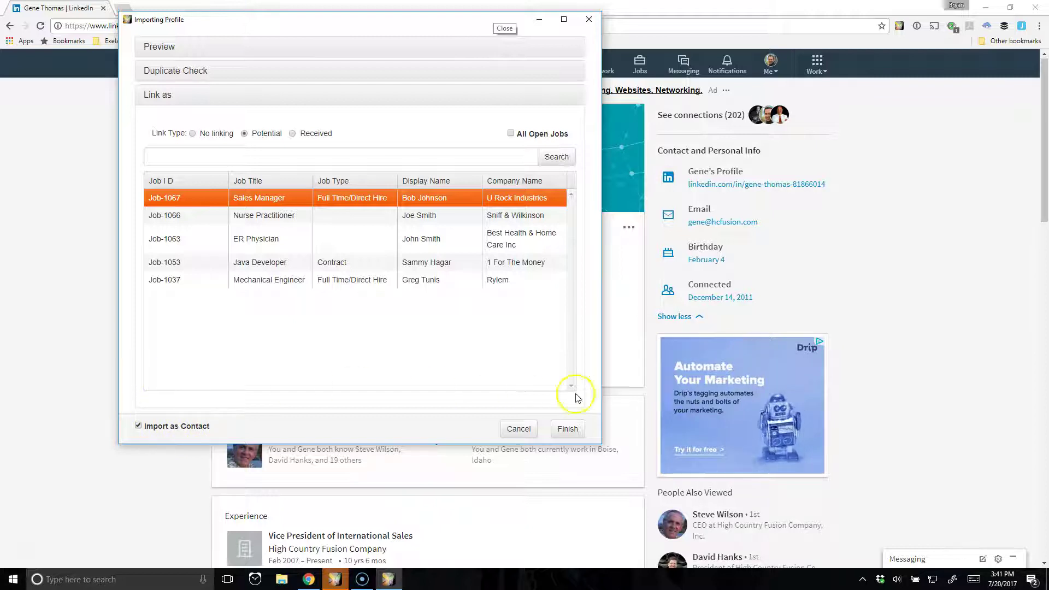
pyautogui.click(579, 437)
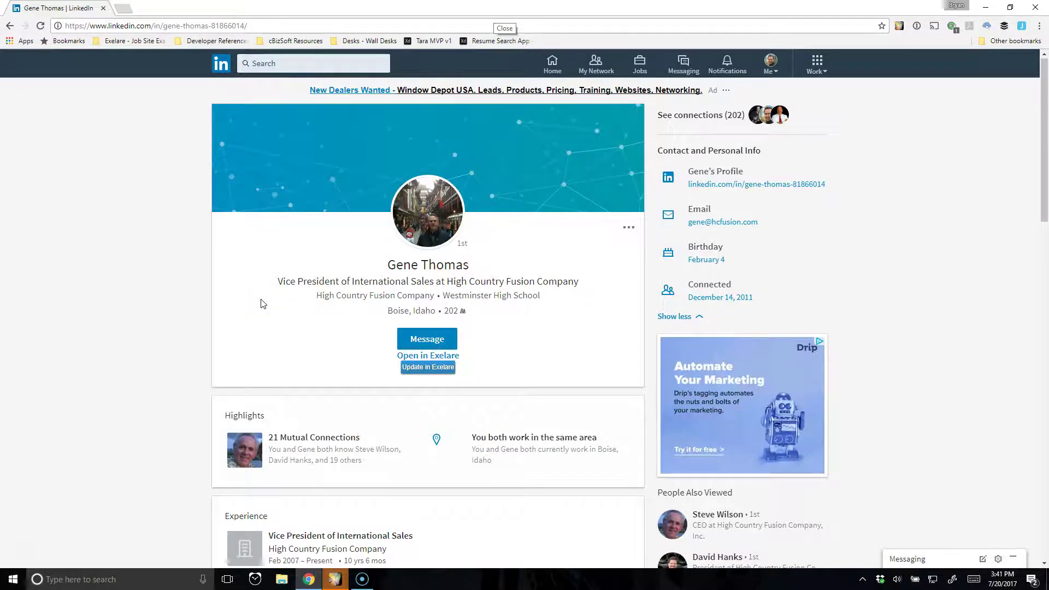
pyautogui.click(285, 305)
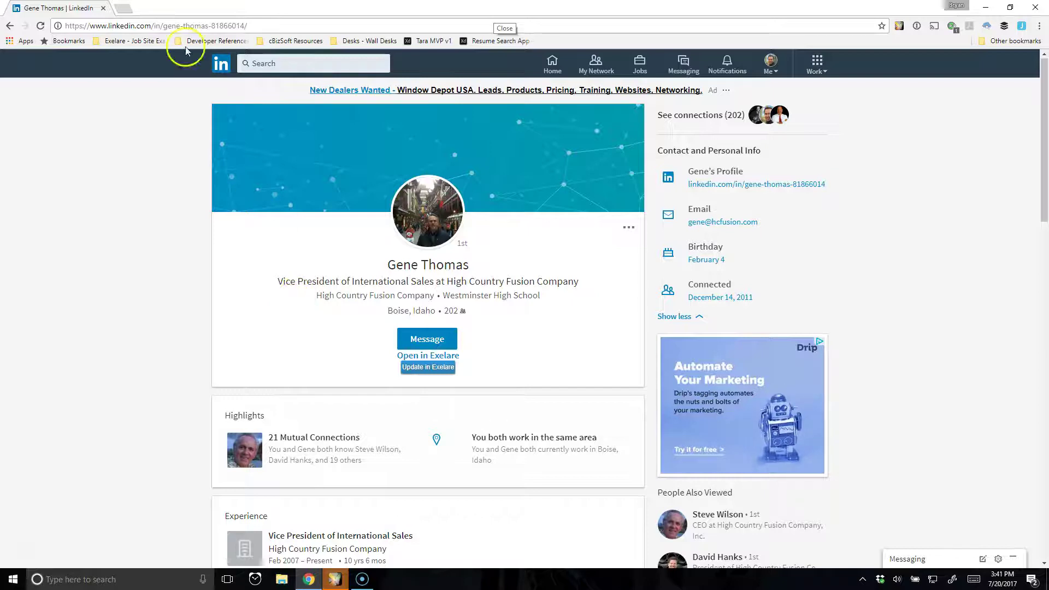
pyautogui.click(10, 26)
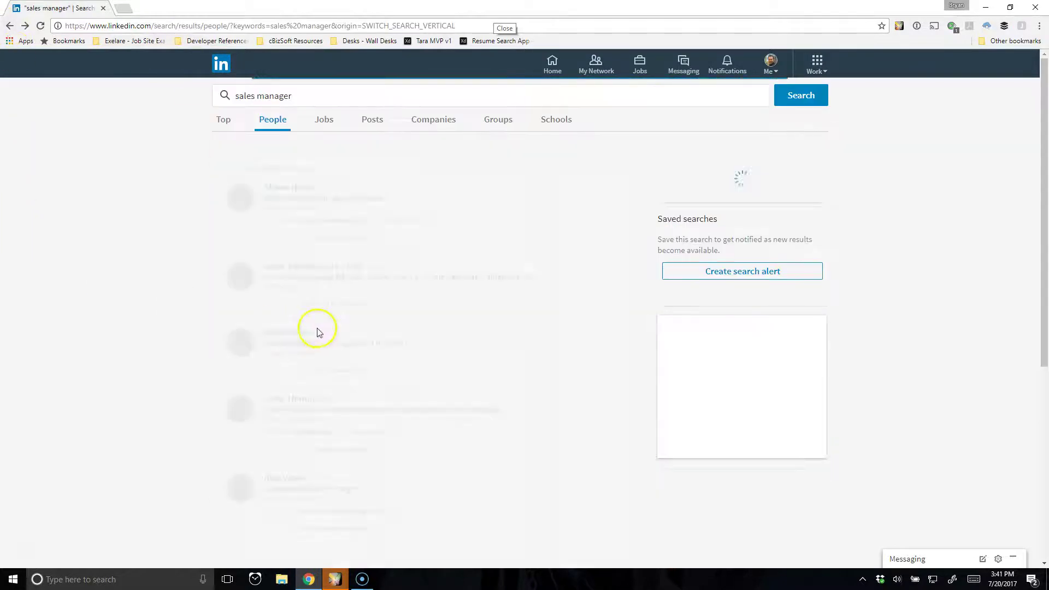
pyautogui.scroll(-2, 328, 382)
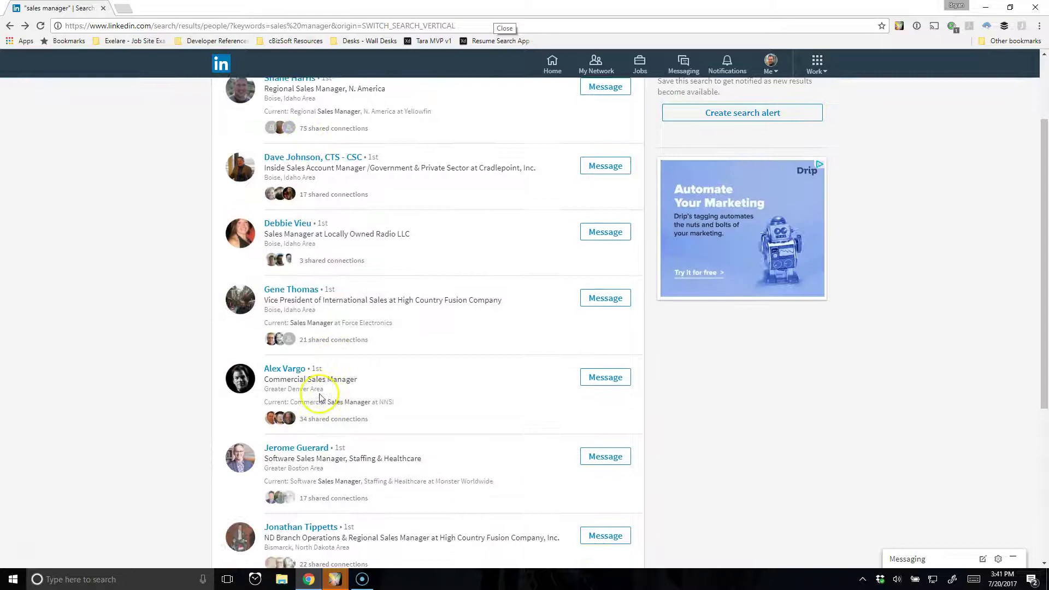
pyautogui.click(291, 375)
# Step: Save the NNSI Commercial Sales Manager as a new Exelare contact and return to LinkedIn
pyautogui.scroll(-15, 145, 330)
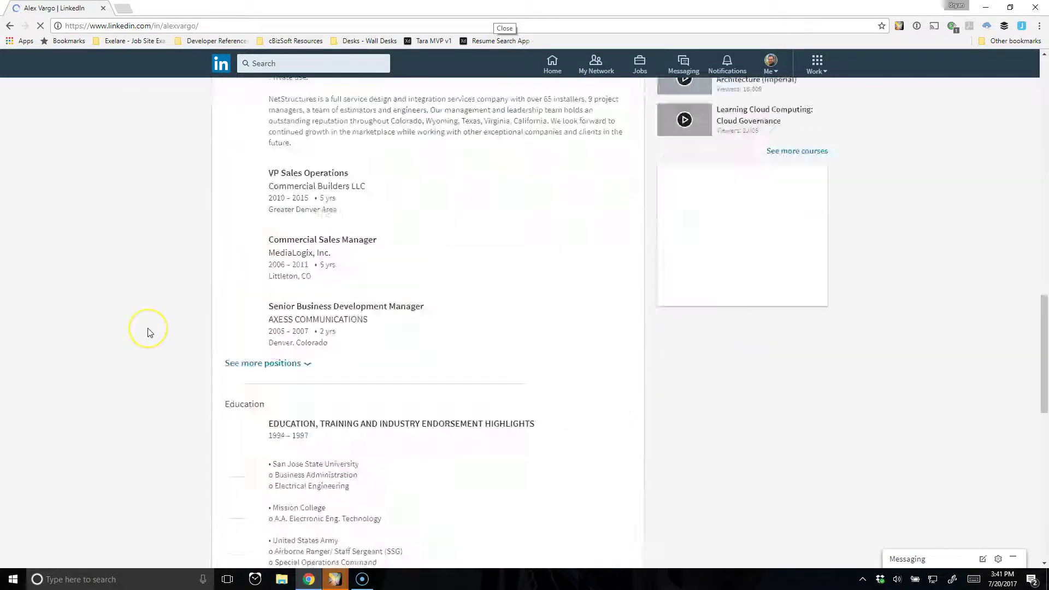
pyautogui.scroll(15, 148, 332)
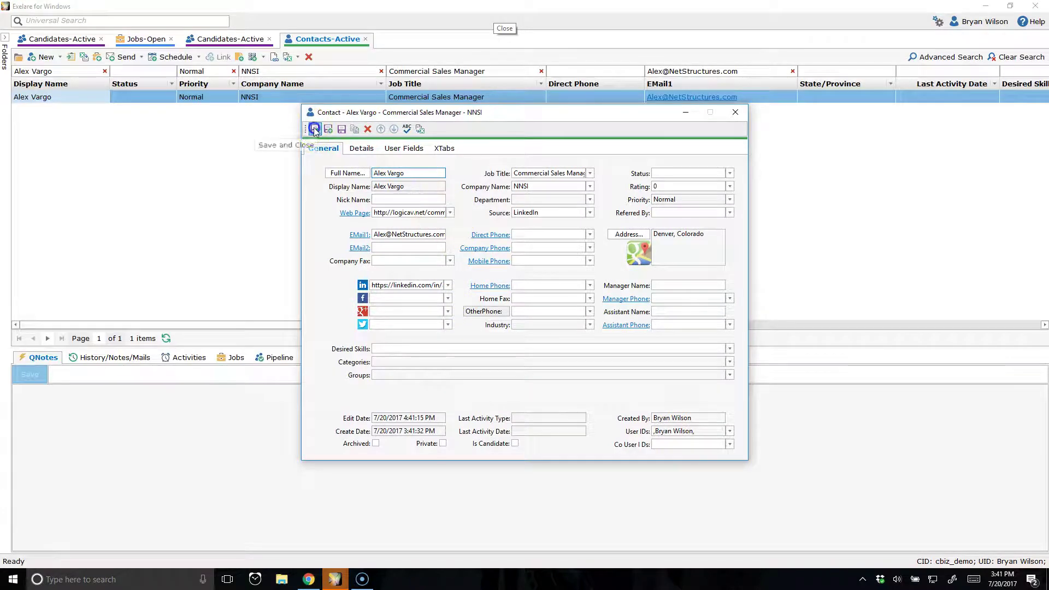
pyautogui.click(314, 130)
pyautogui.click(307, 578)
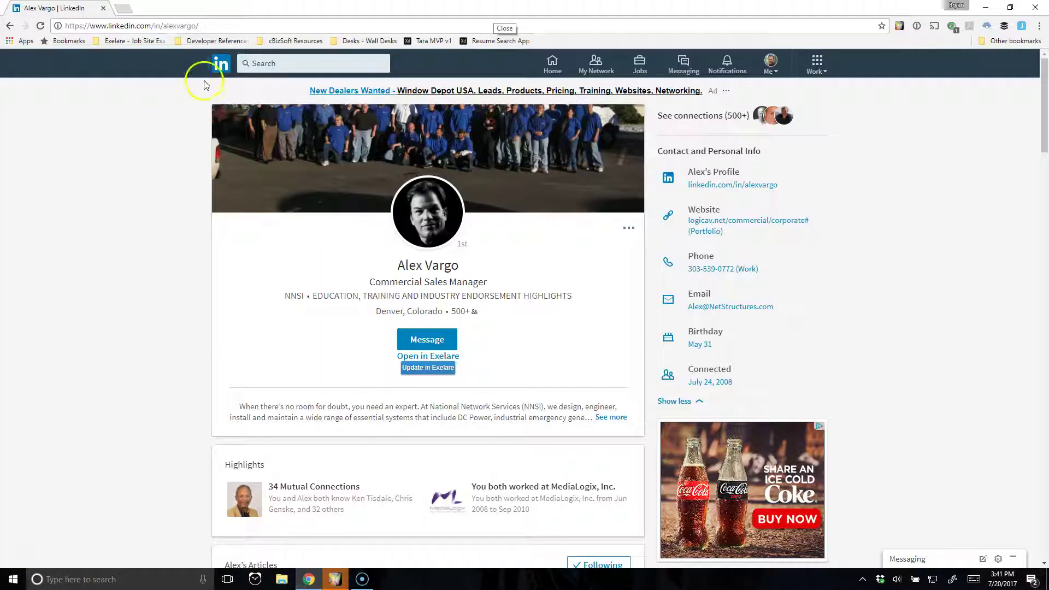
# Step: Open the Monster Worldwide software sales manager's profile and send it to Exelare's Importing Profile window
pyautogui.click(10, 26)
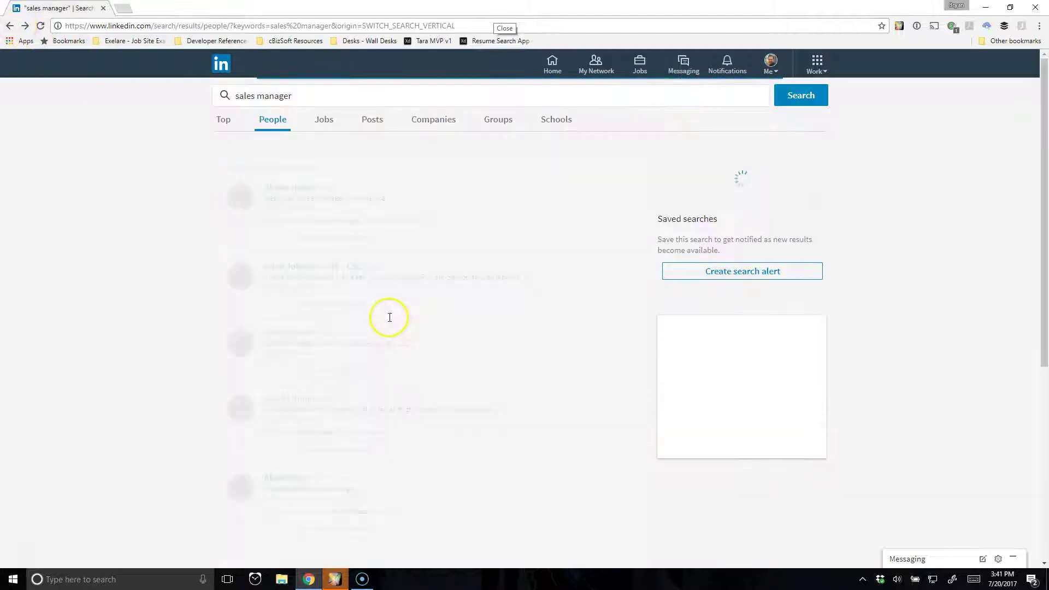
pyautogui.scroll(-1, 492, 487)
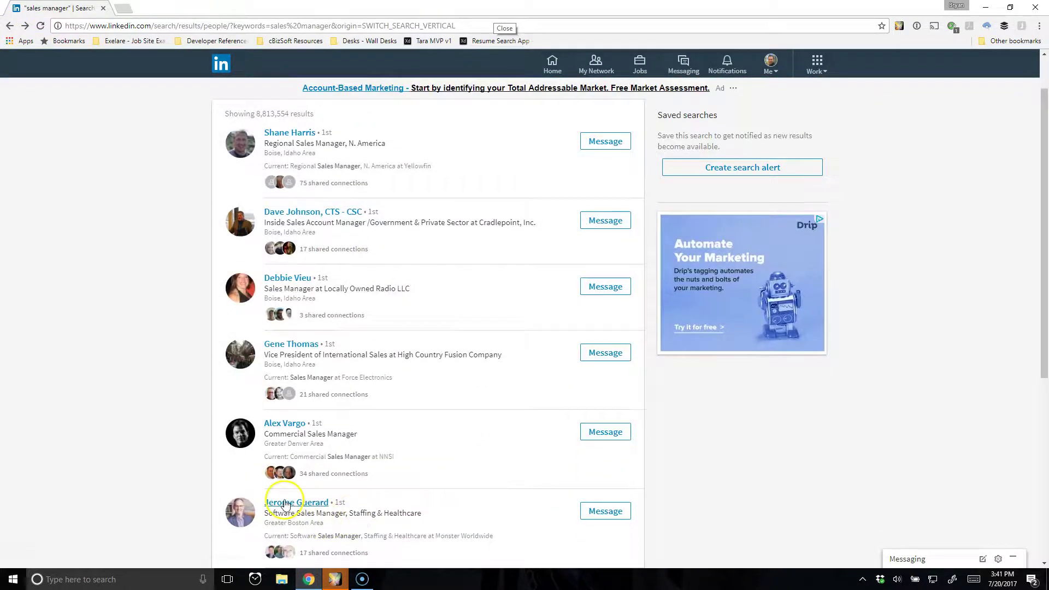
pyautogui.click(284, 504)
pyautogui.scroll(-15, 215, 204)
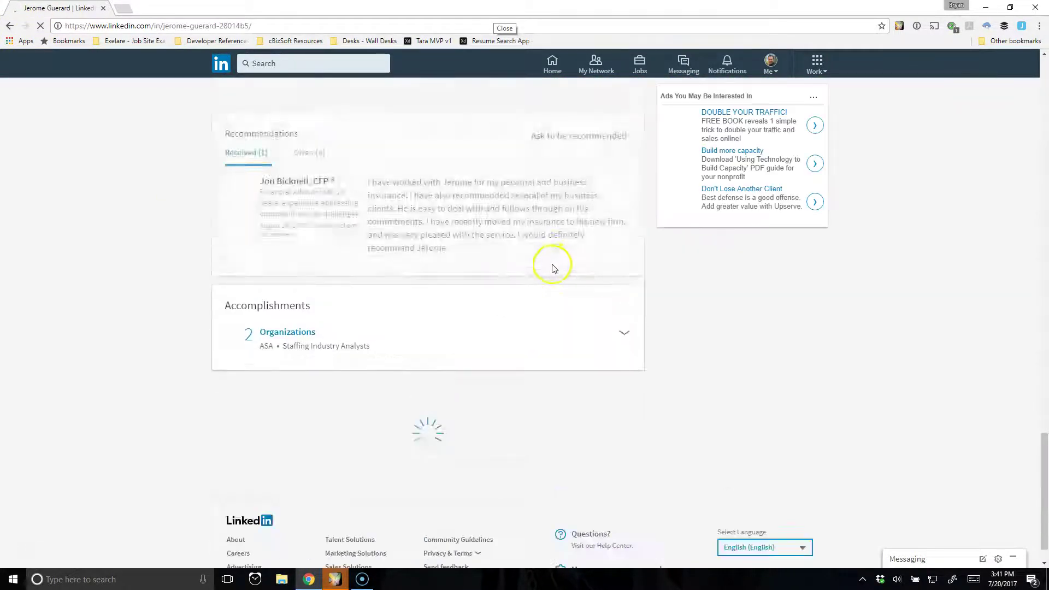
pyautogui.scroll(15, 547, 284)
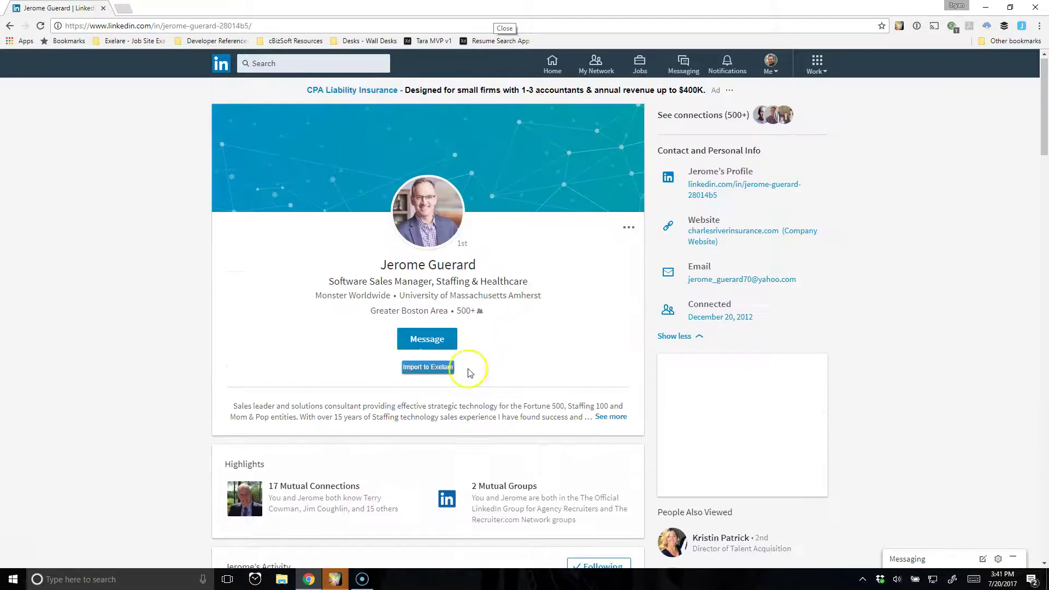
pyautogui.click(445, 368)
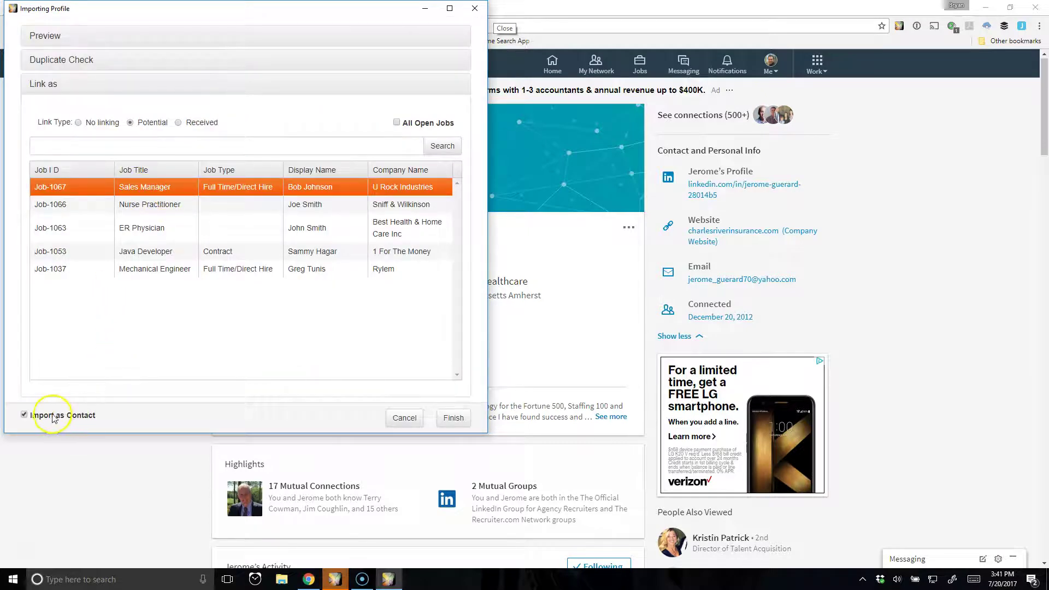
# Step: Untick Import as Contact and finish importing as a Potential candidate for Job-1067
pyautogui.click(36, 418)
pyautogui.moveTo(246, 12); pyautogui.dragTo(343, 41)
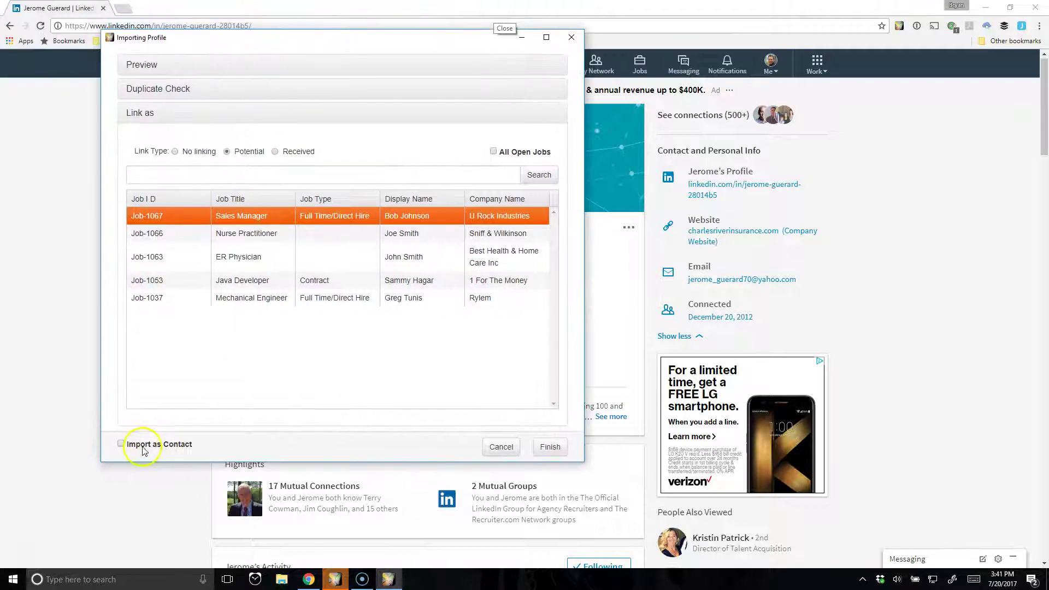
pyautogui.click(549, 447)
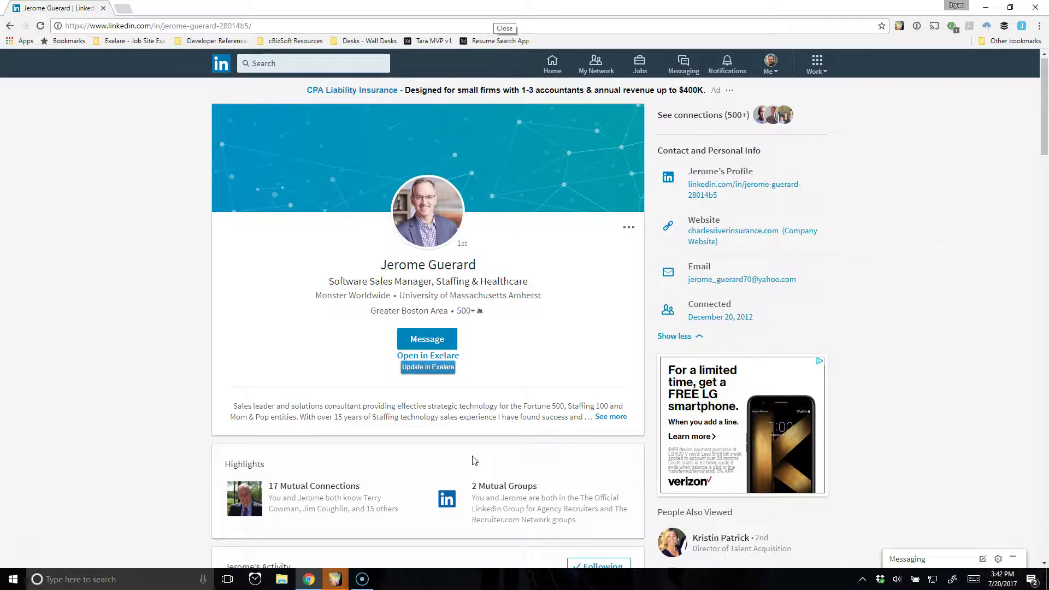
pyautogui.moveTo(335, 578)
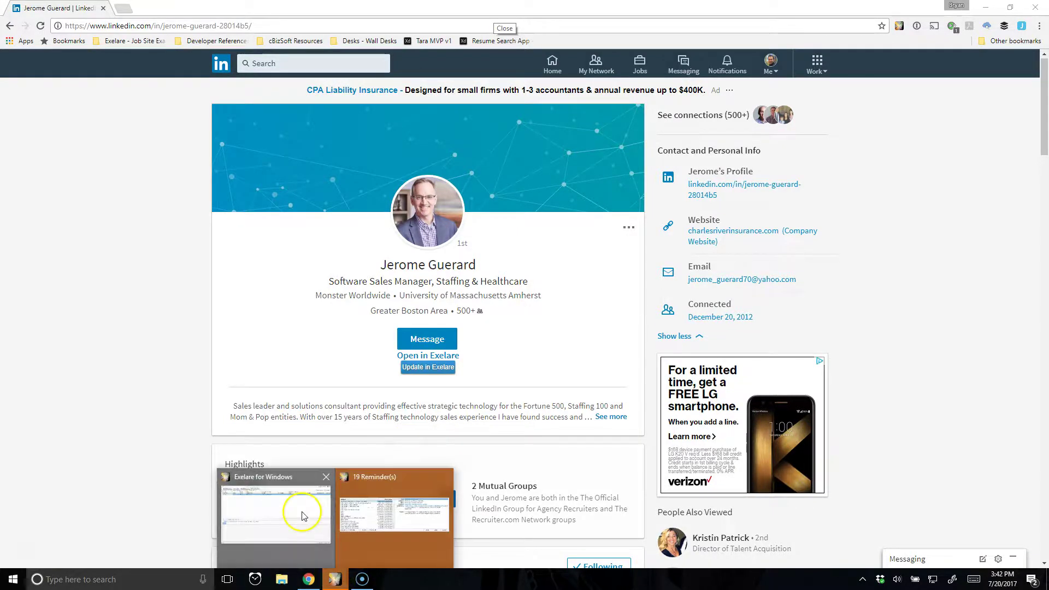